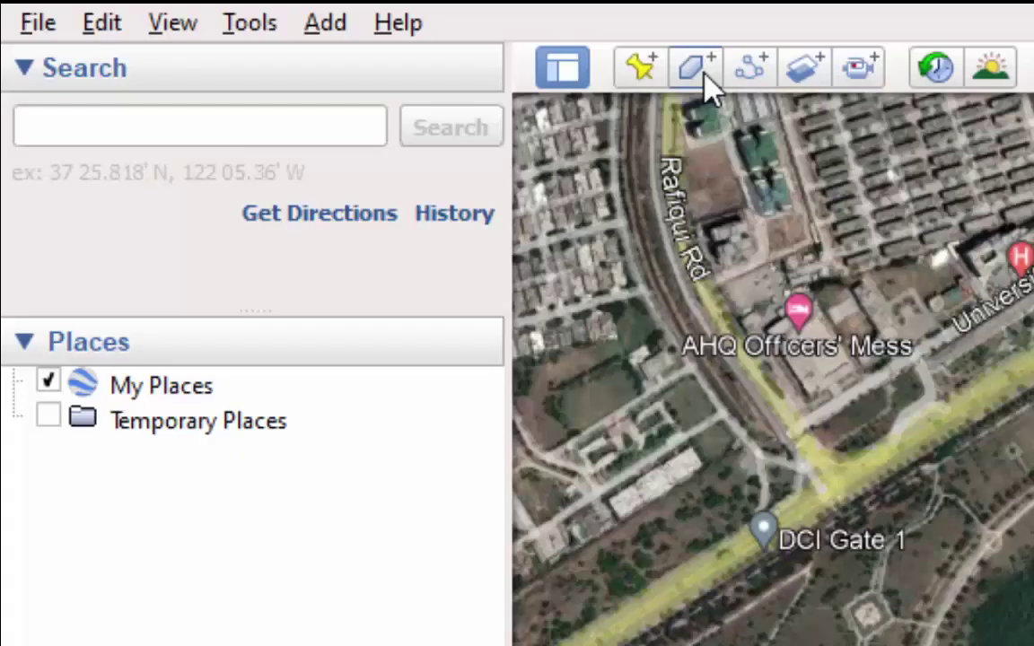
# Start a new Google Earth polygon with 6.0-width red lines and an outlined, unfilled area
pyautogui.click(705, 77)
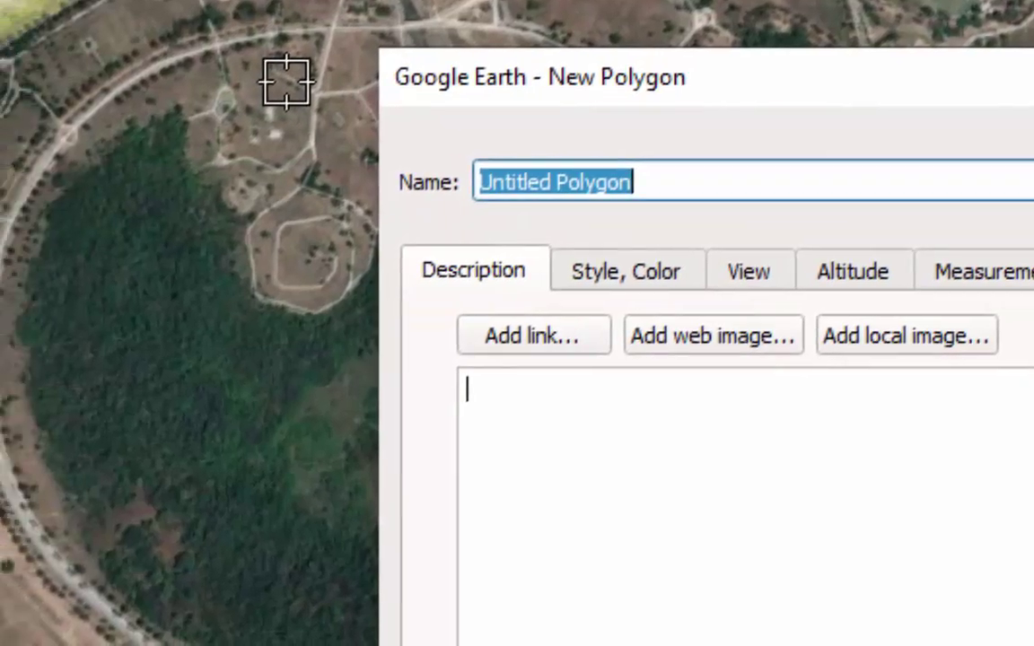
pyautogui.click(524, 274)
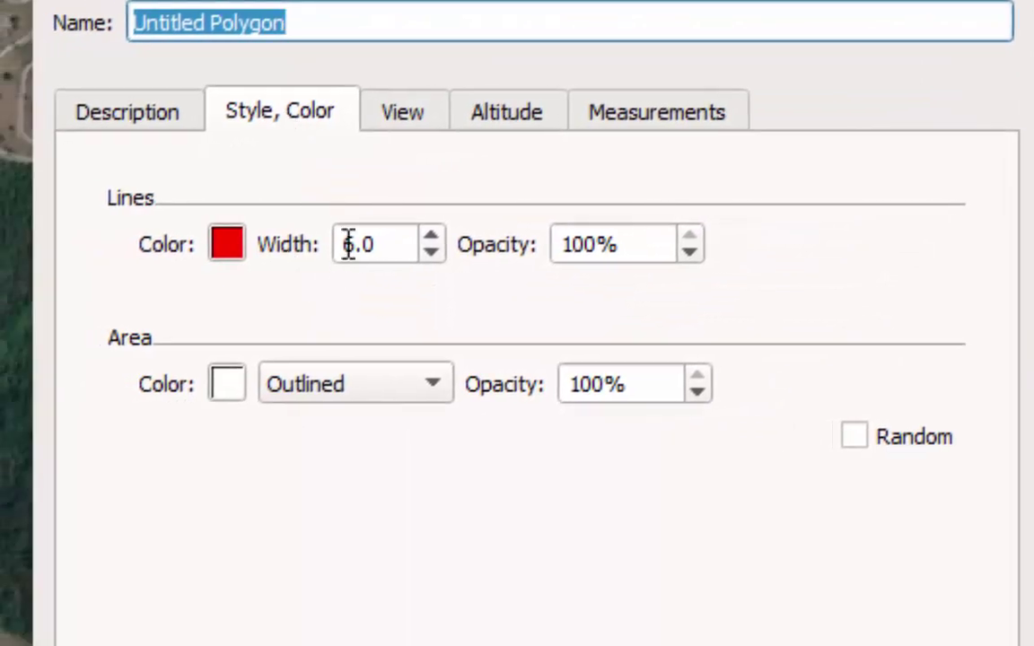
pyautogui.click(355, 253)
pyautogui.press('Down')
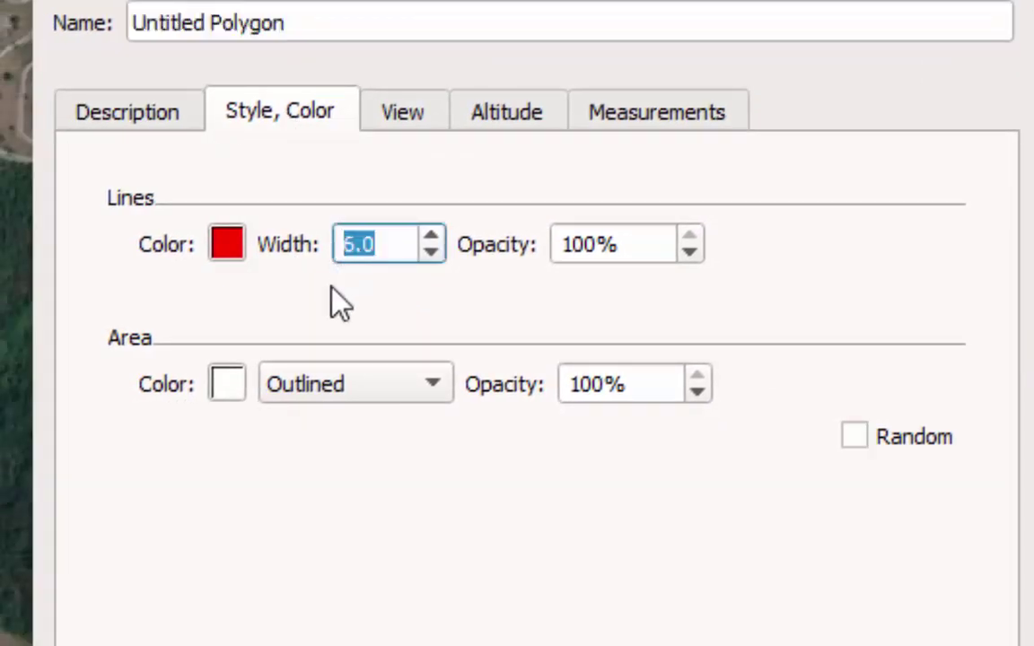
pyautogui.click(341, 400)
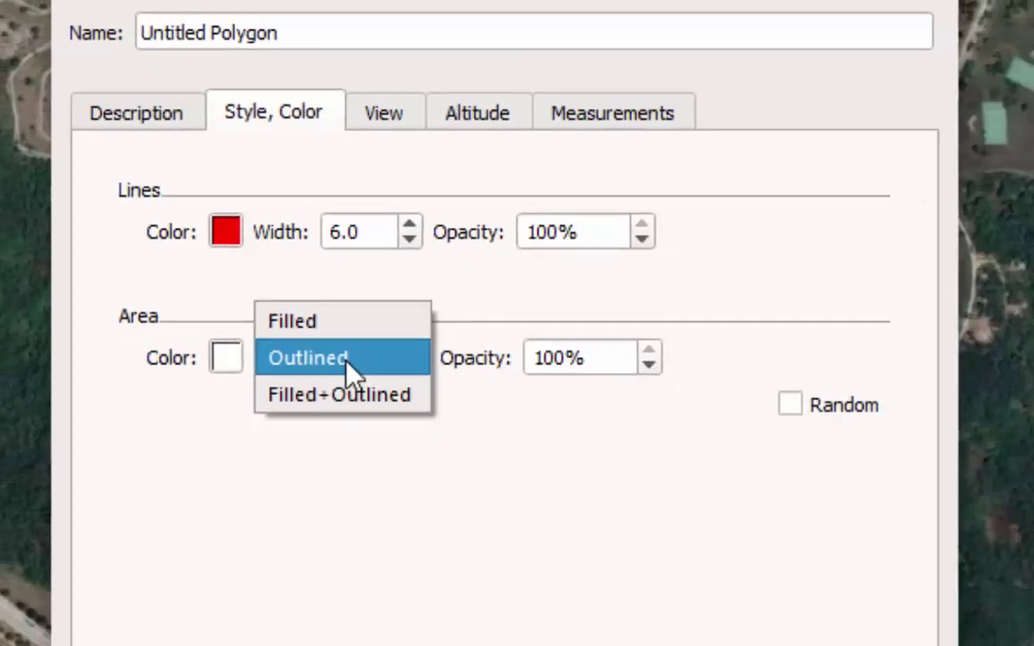
pyautogui.click(350, 368)
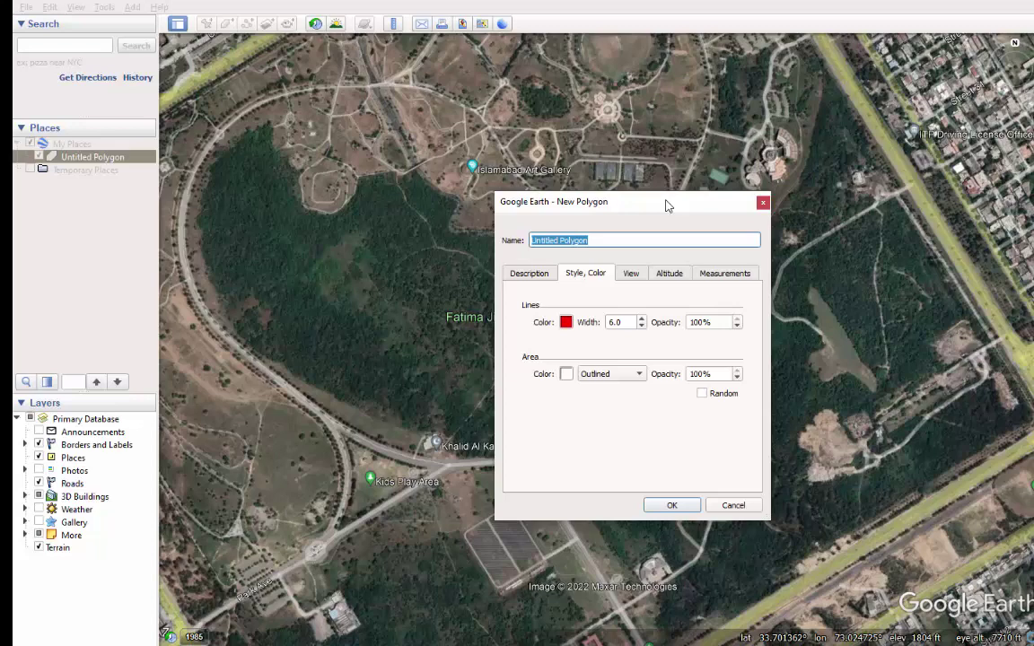
# Trace the polygon around the Fatima Jinnah Park boundary and confirm it with OK
pyautogui.moveTo(668, 205)
pyautogui.mouseDown()
pyautogui.moveTo(177, 232)
pyautogui.moveTo(77, 226)
pyautogui.mouseUp()
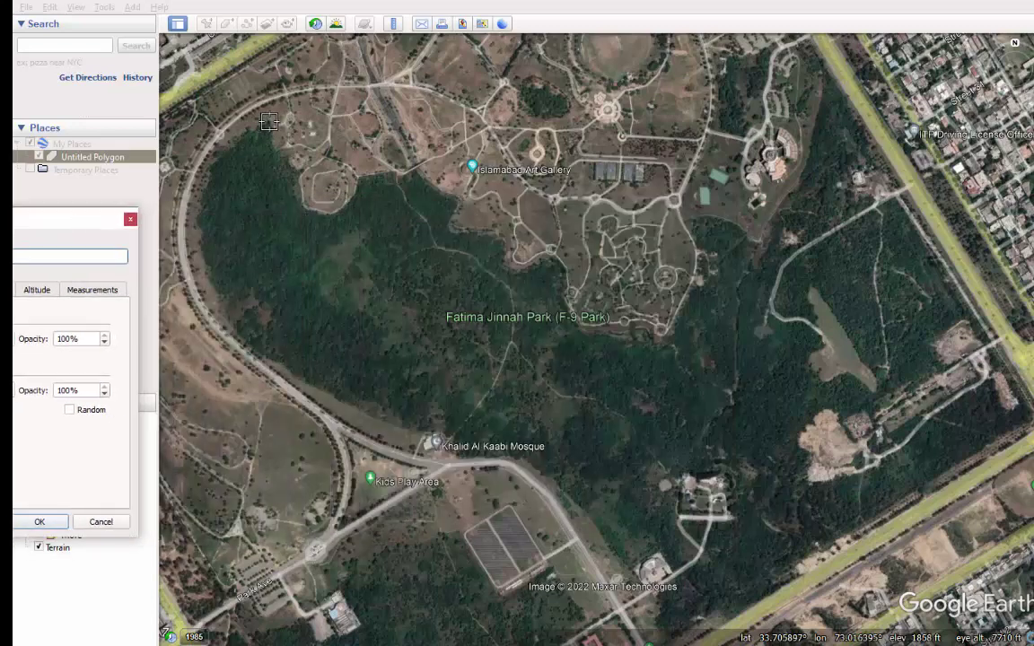
pyautogui.moveTo(267, 125)
pyautogui.mouseDown()
pyautogui.moveTo(255, 135)
pyautogui.moveTo(258, 294)
pyautogui.moveTo(392, 415)
pyautogui.moveTo(661, 577)
pyautogui.moveTo(666, 619)
pyautogui.moveTo(957, 453)
pyautogui.moveTo(819, 53)
pyautogui.moveTo(700, 215)
pyautogui.moveTo(583, 332)
pyautogui.moveTo(412, 172)
pyautogui.moveTo(334, 217)
pyautogui.moveTo(267, 127)
pyautogui.mouseUp()
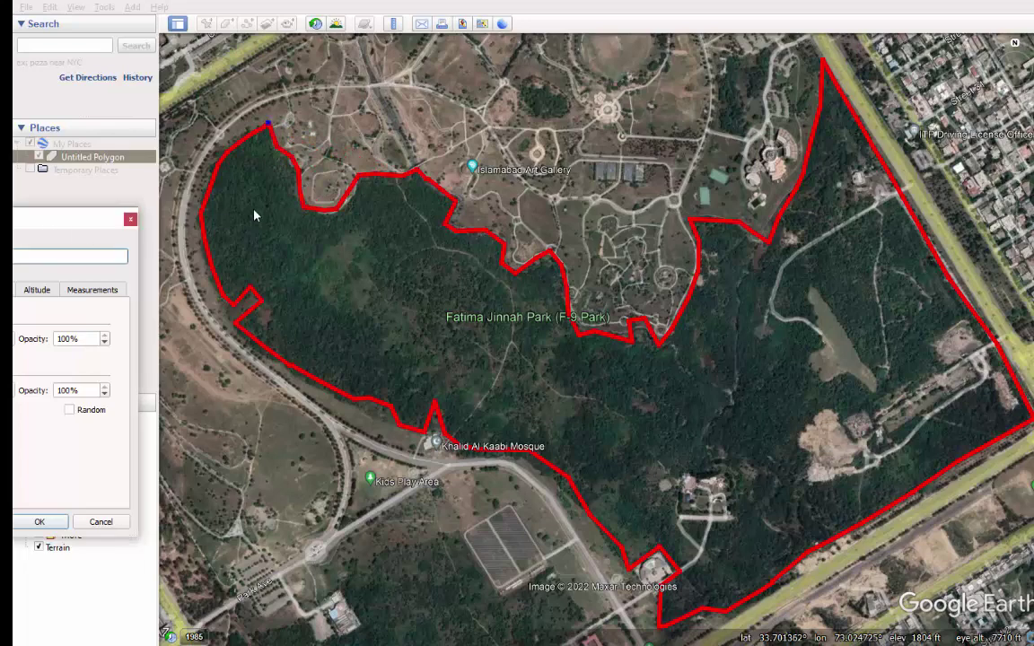
pyautogui.moveTo(78, 218); pyautogui.dragTo(677, 139)
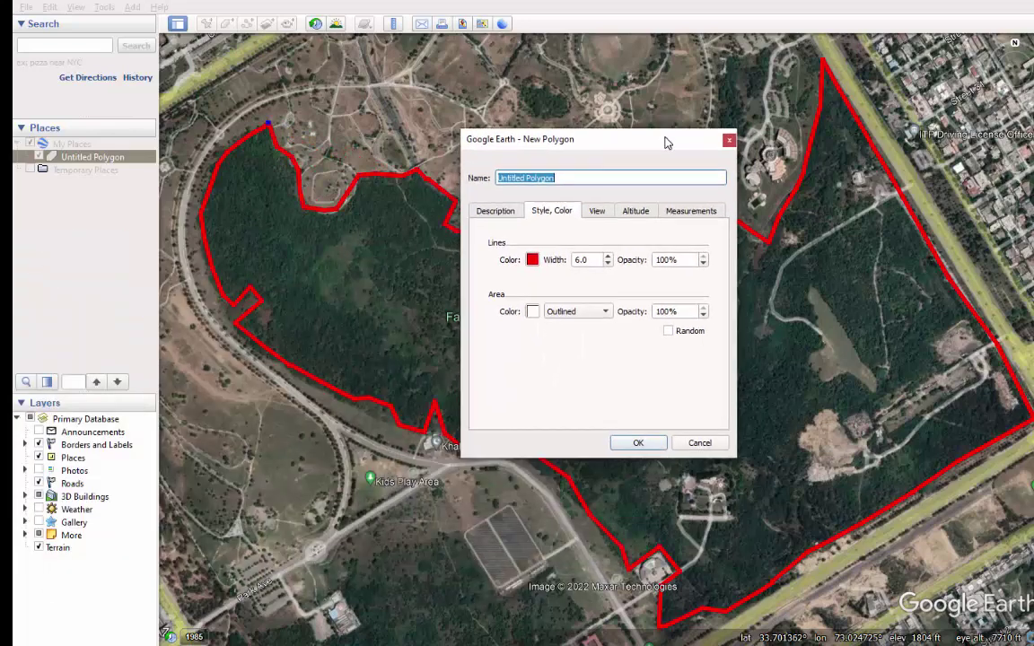
pyautogui.click(638, 443)
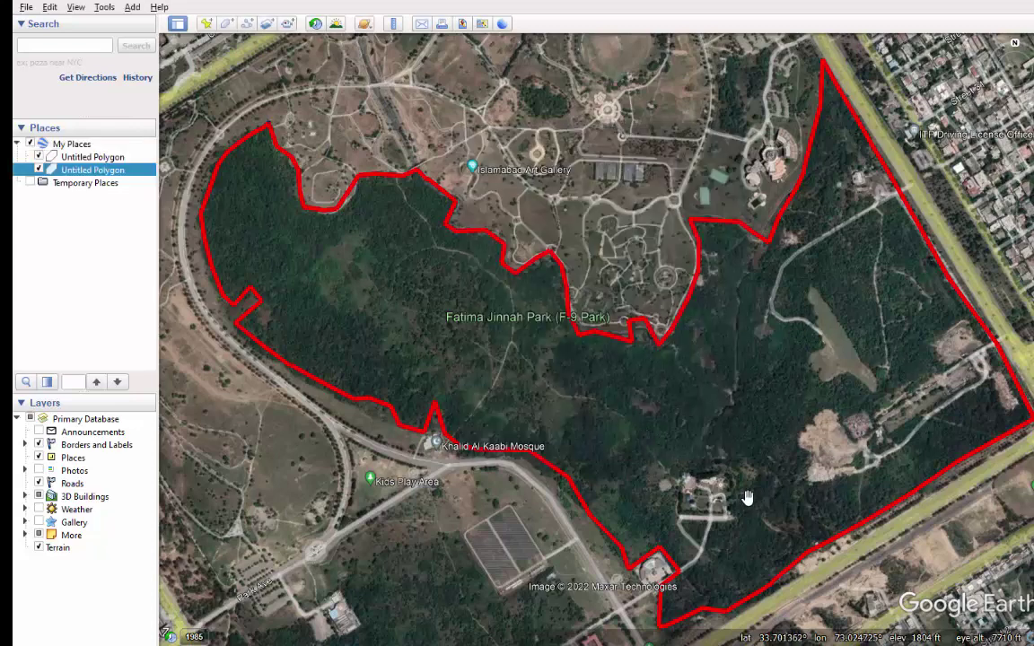
# Save the polygon via Save Place As as Kml file '1007' in the 101 - TestApp folder
pyautogui.rightClick(502, 353)
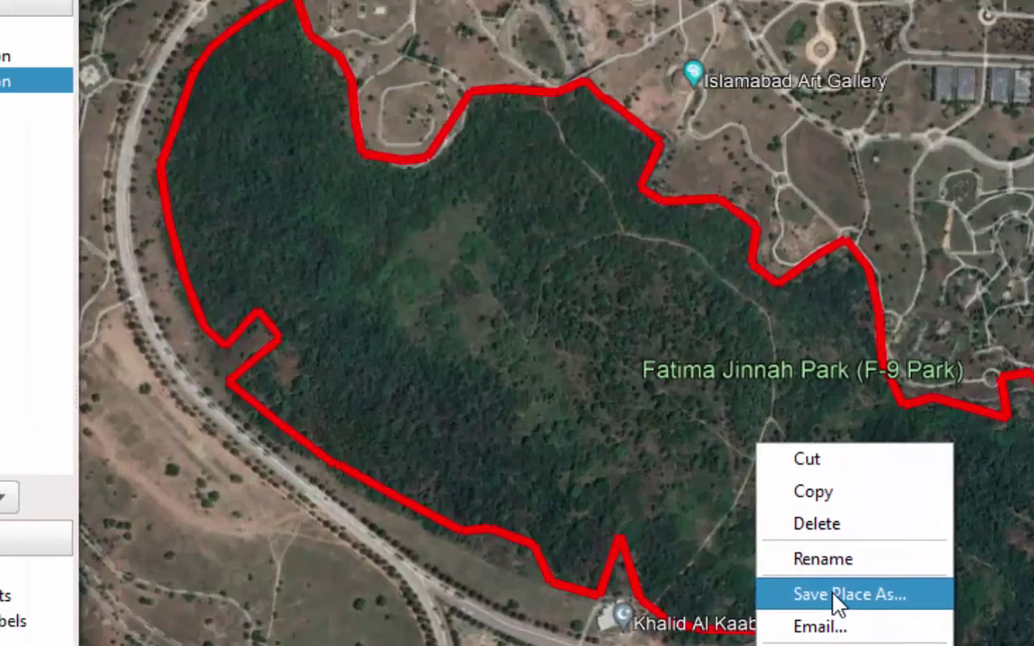
pyautogui.click(633, 324)
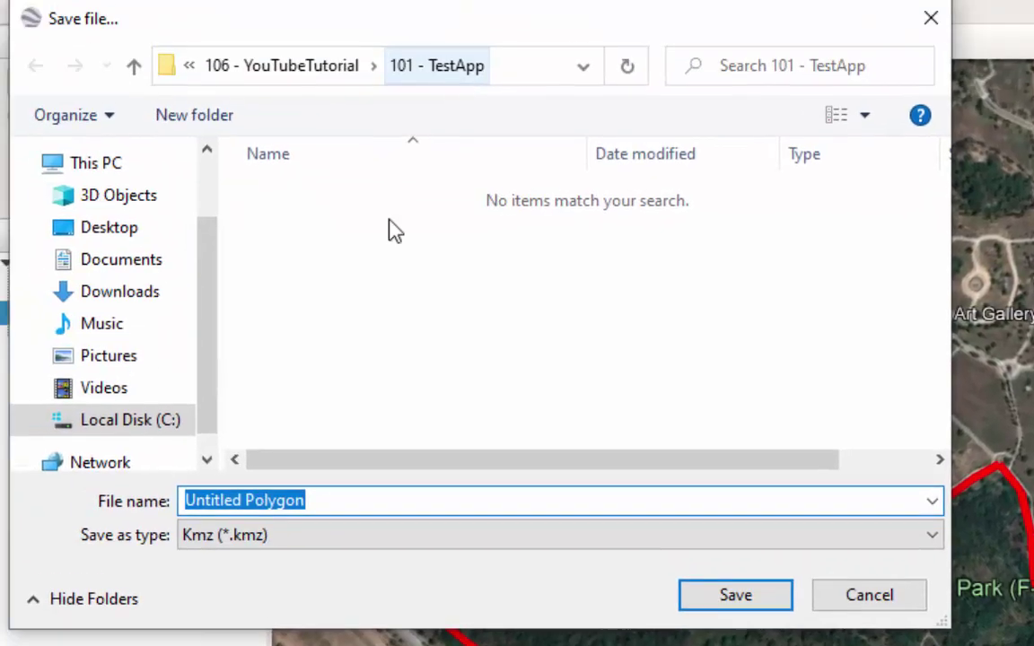
pyautogui.click(323, 538)
pyautogui.click(260, 583)
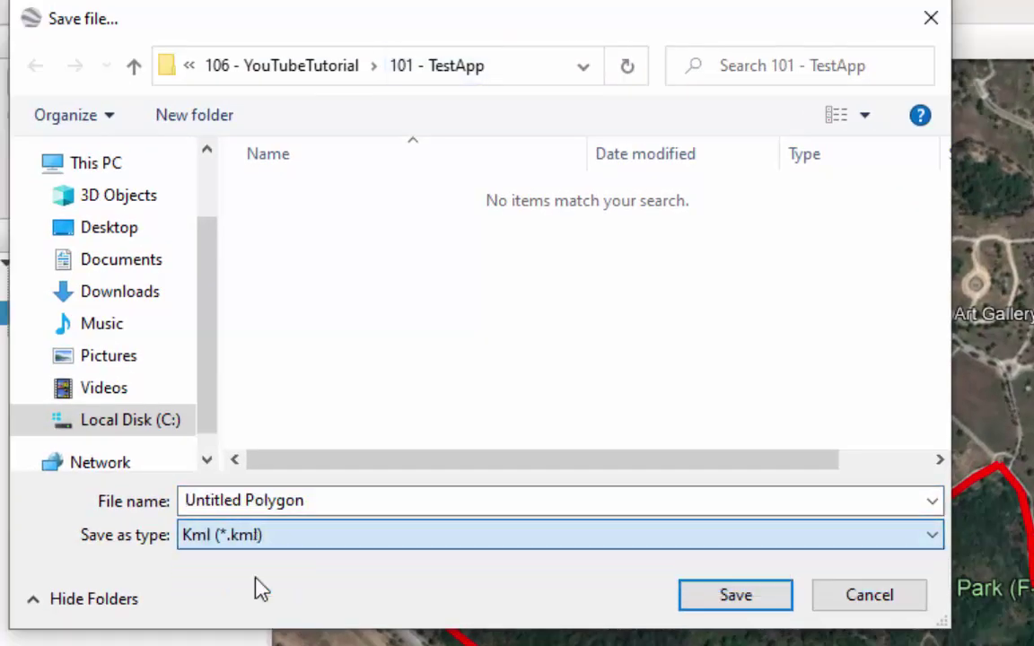
pyautogui.moveTo(346, 501); pyautogui.dragTo(9, 476)
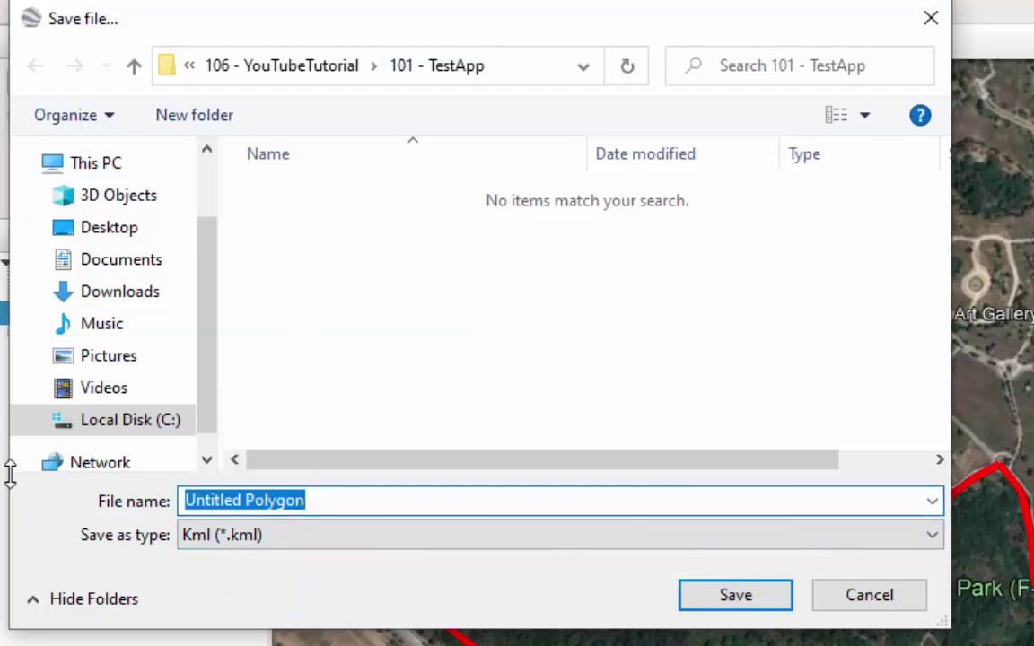
pyautogui.write('1007')
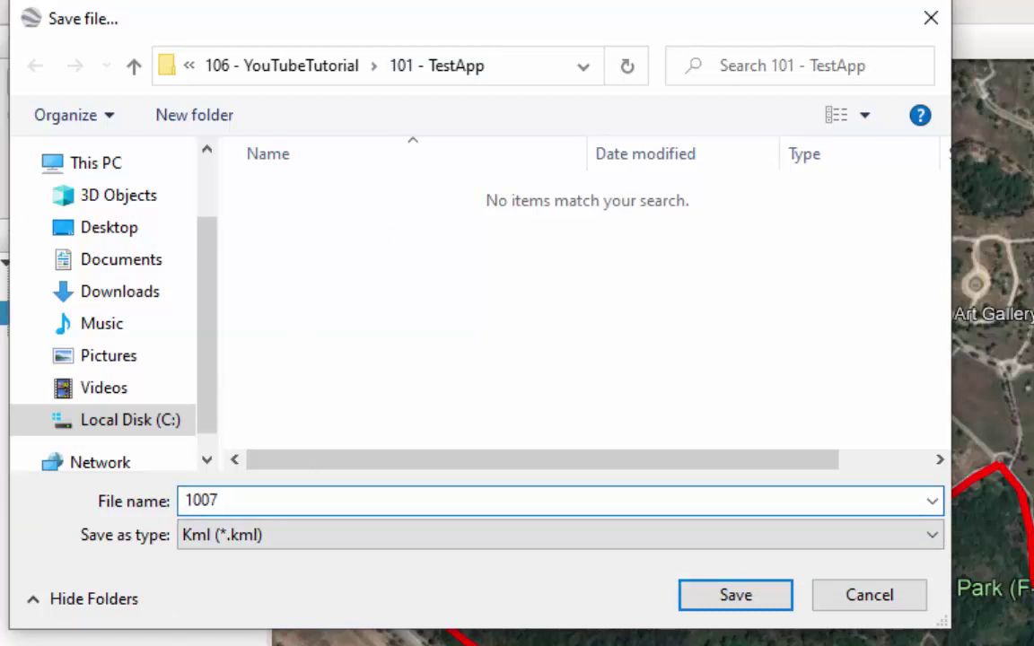
pyautogui.click(752, 607)
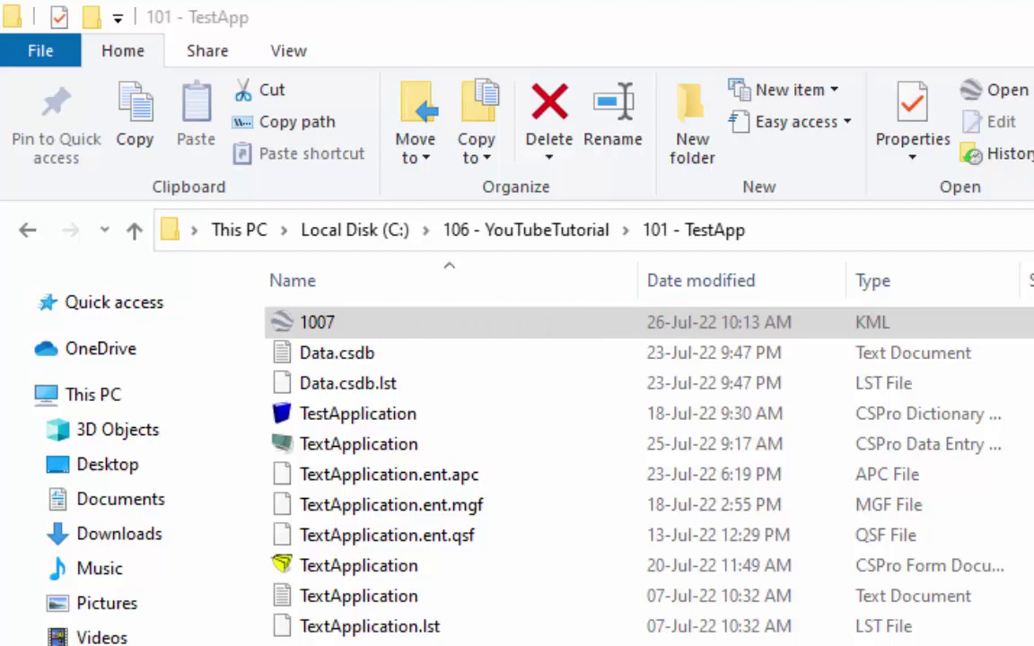
# Select the 1007 KML file in the TestApp folder and bring up its context menu
pyautogui.click(334, 327)
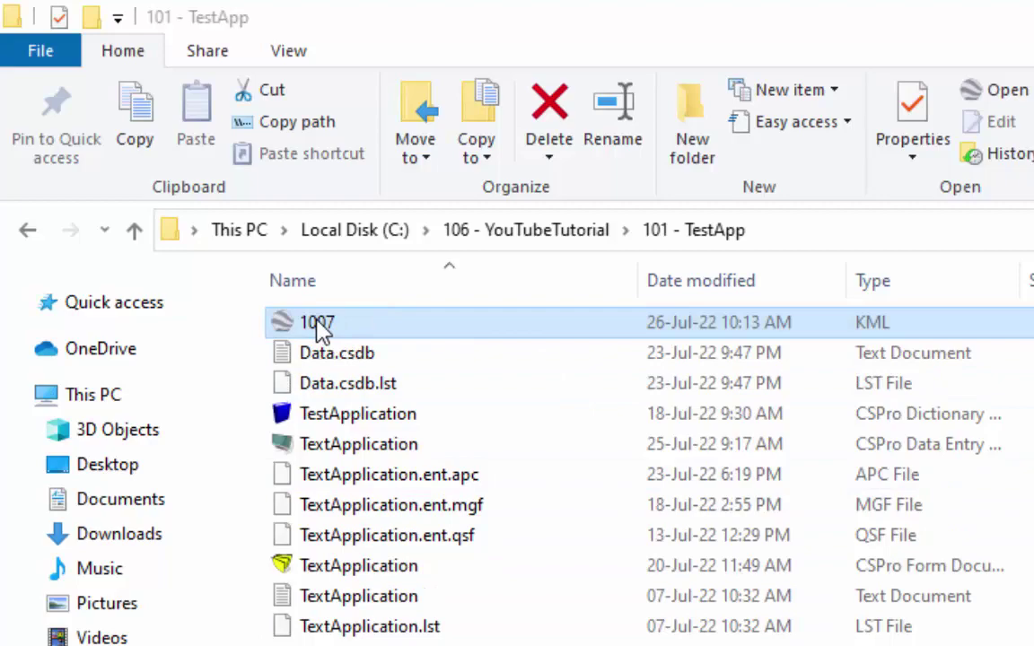
pyautogui.rightClick(321, 328)
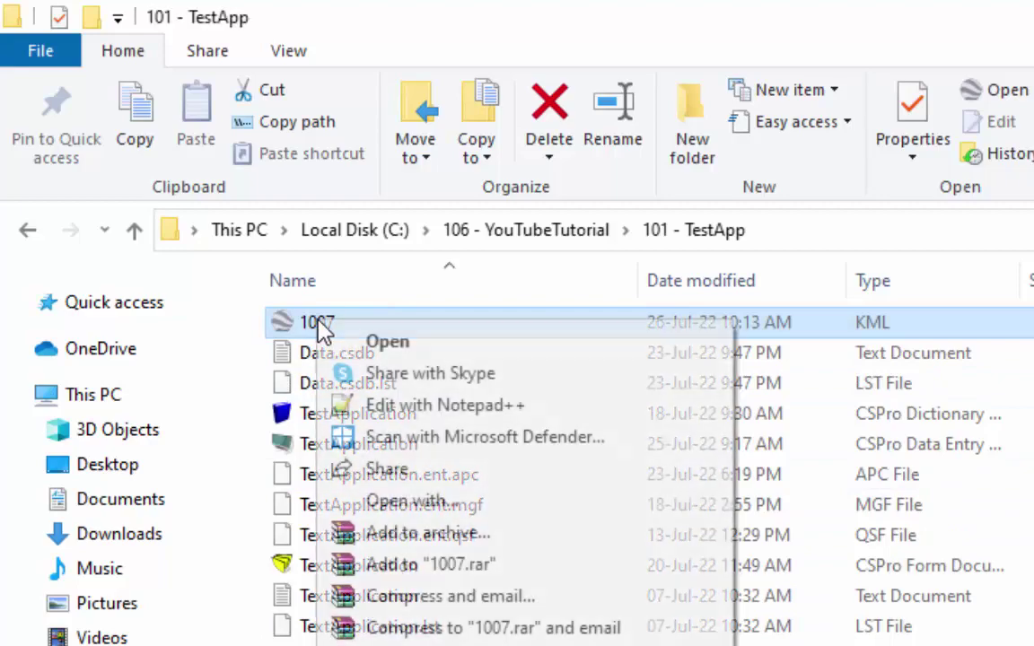
# Open 1007 in Notepad++, copy the line 55 coordinates, and paste them into a blank Excel workbook
pyautogui.click(449, 414)
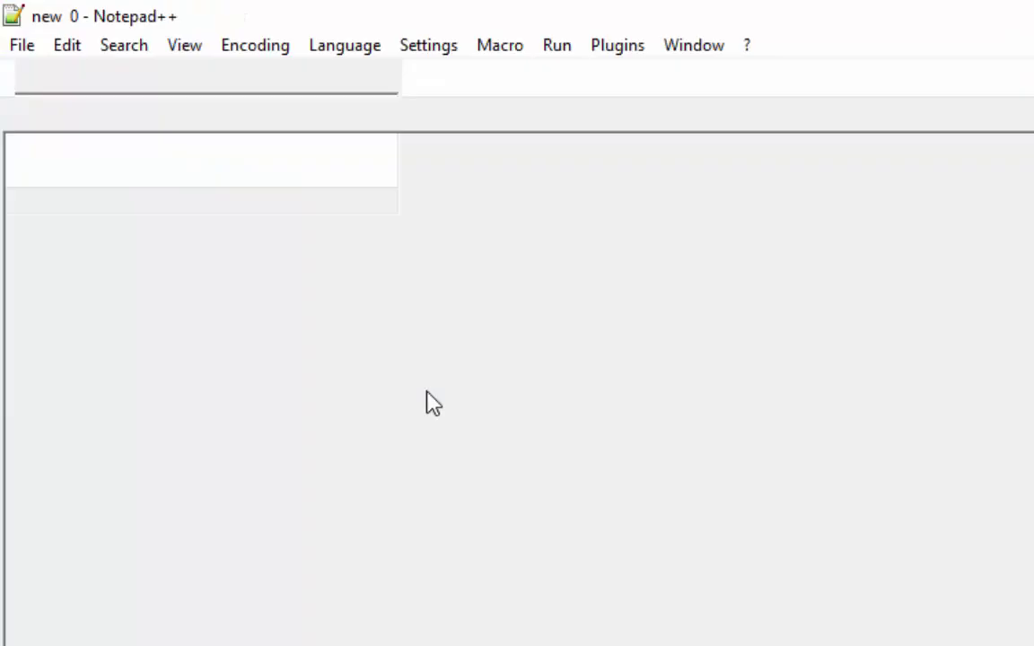
pyautogui.scroll(-4, 162, 343)
pyautogui.scroll(-5, 161, 344)
pyautogui.scroll(-2, 162, 344)
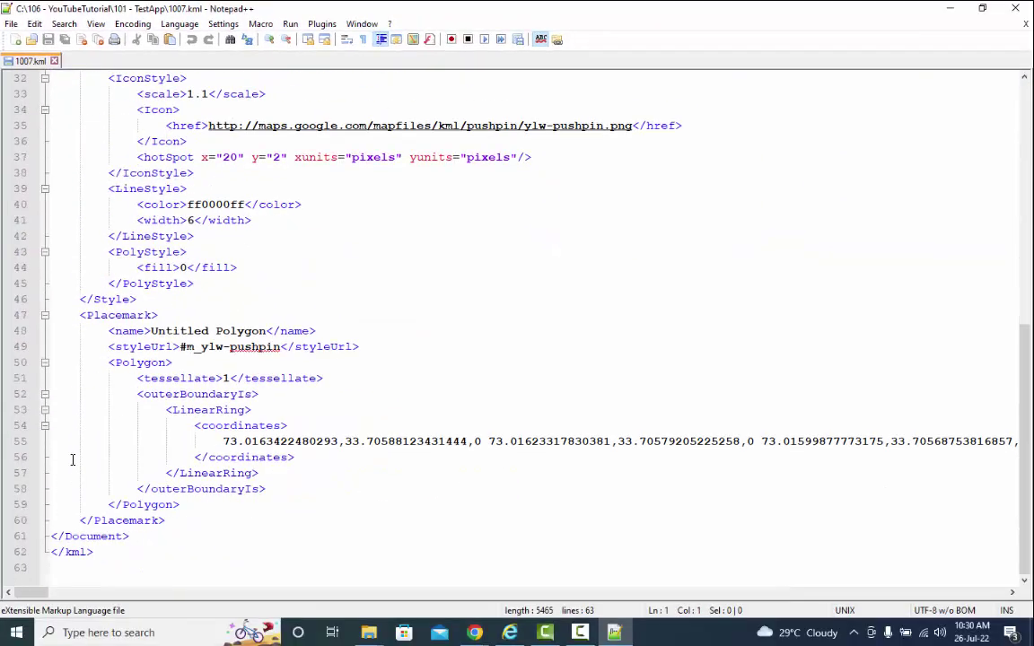
pyautogui.click(55, 440)
pyautogui.hotkey('shift', 'Down')
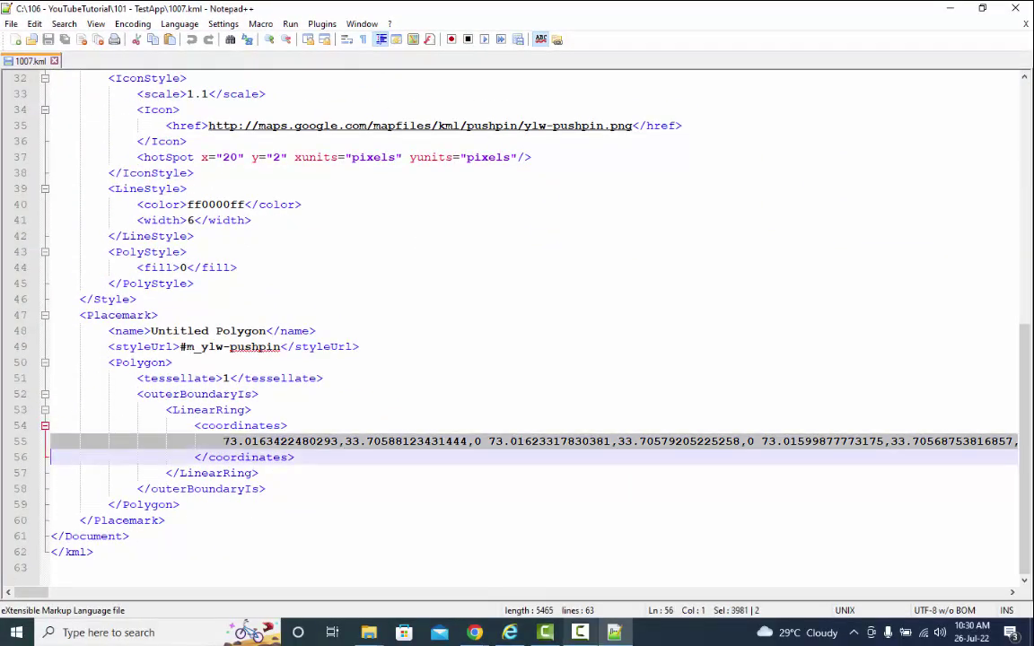
pyautogui.hotkey('ctrl', 'v')
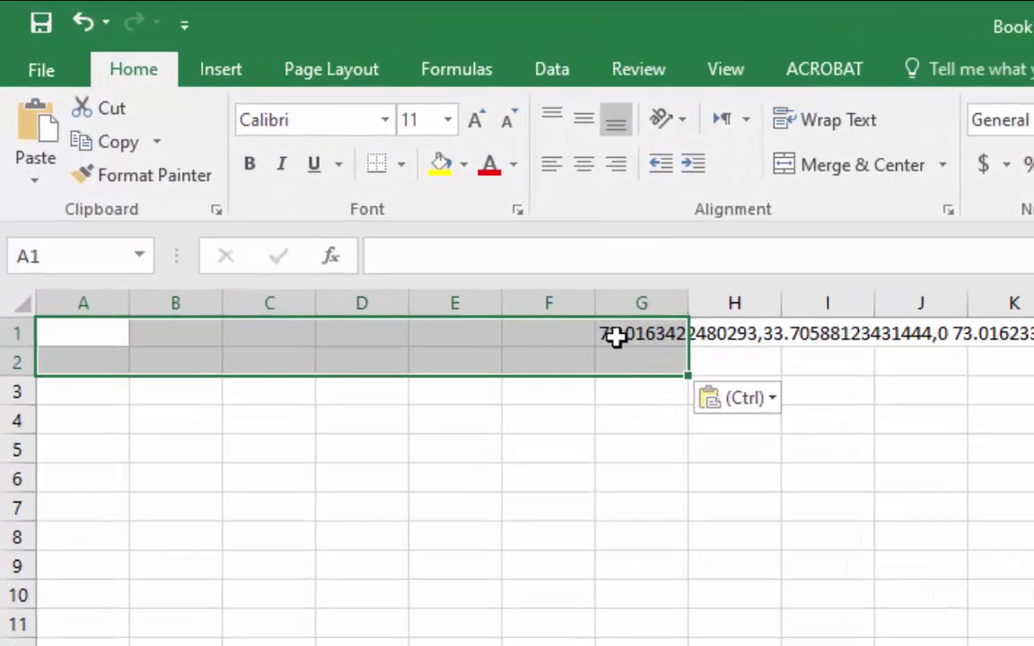
pyautogui.click(611, 335)
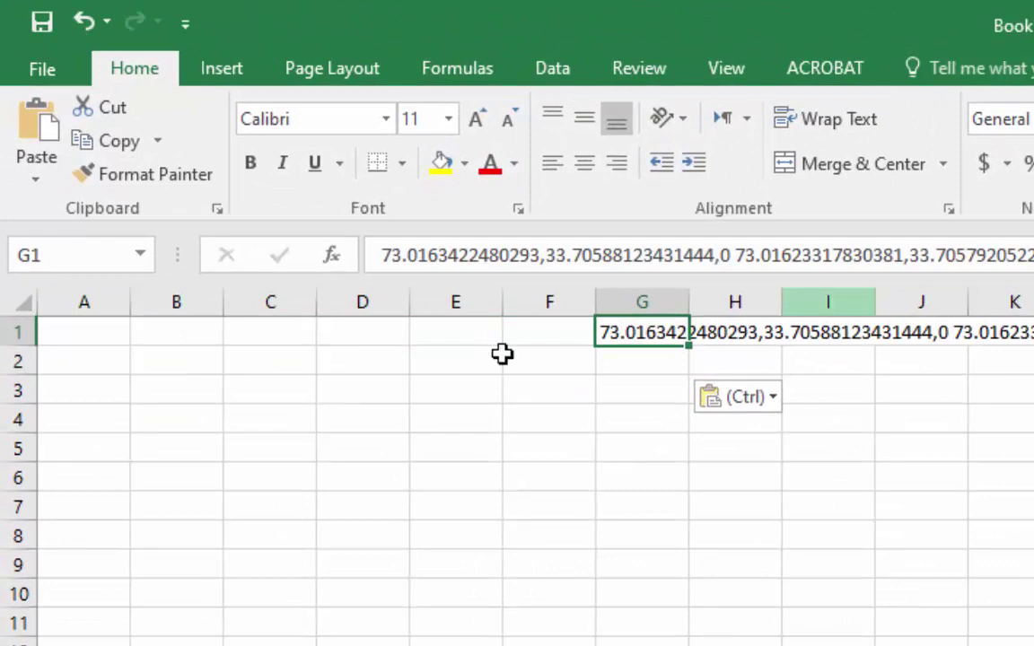
pyautogui.click(749, 334)
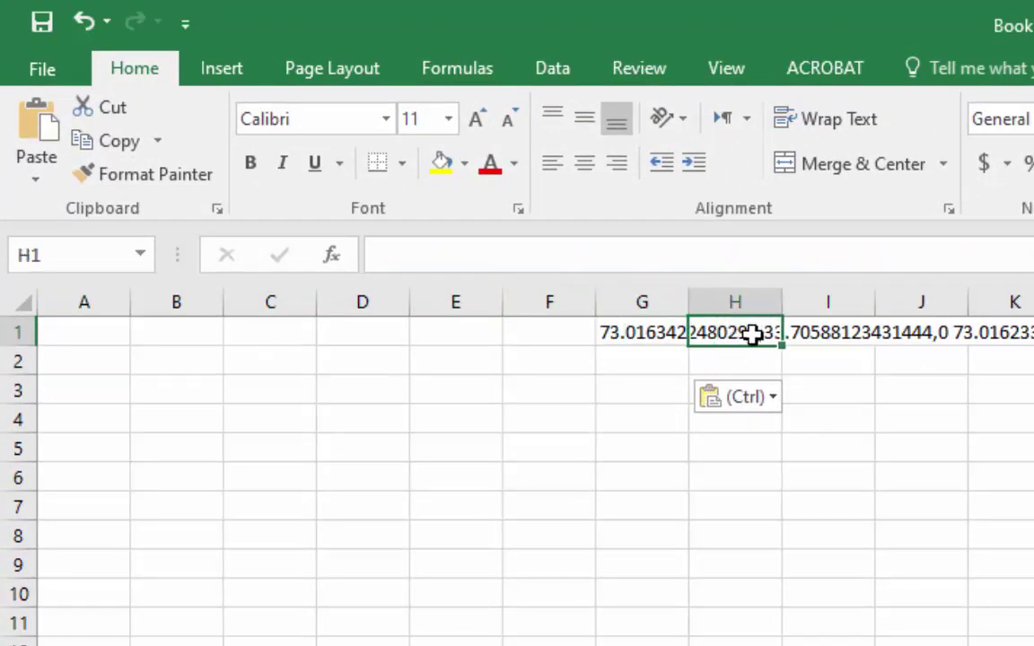
pyautogui.click(618, 335)
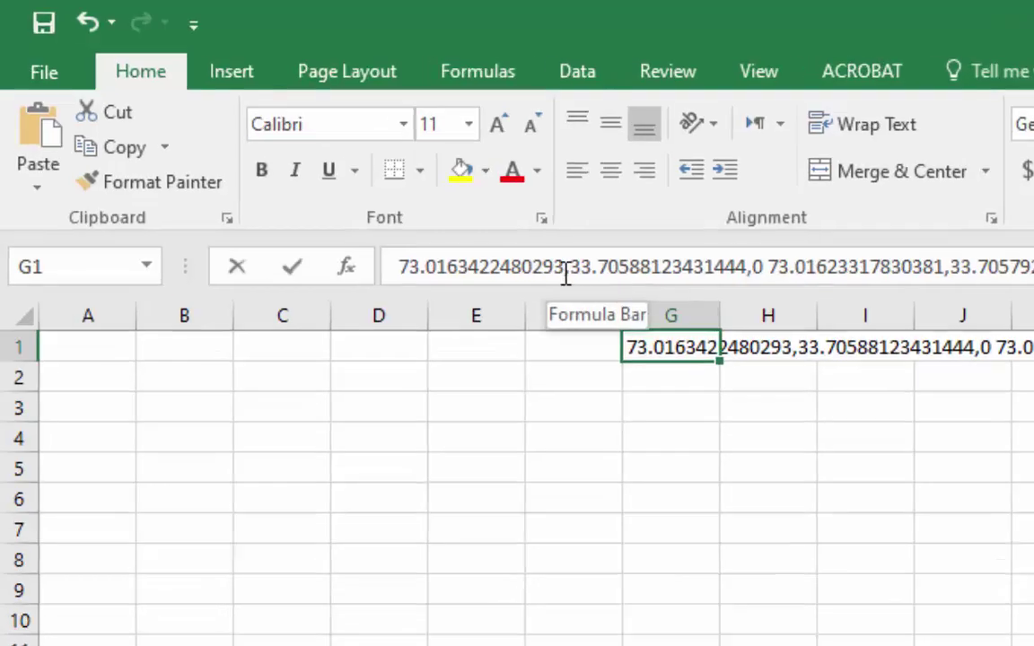
# Split the G1 coordinate text with Text to Columns, Delimited, using Comma only
pyautogui.click(542, 261)
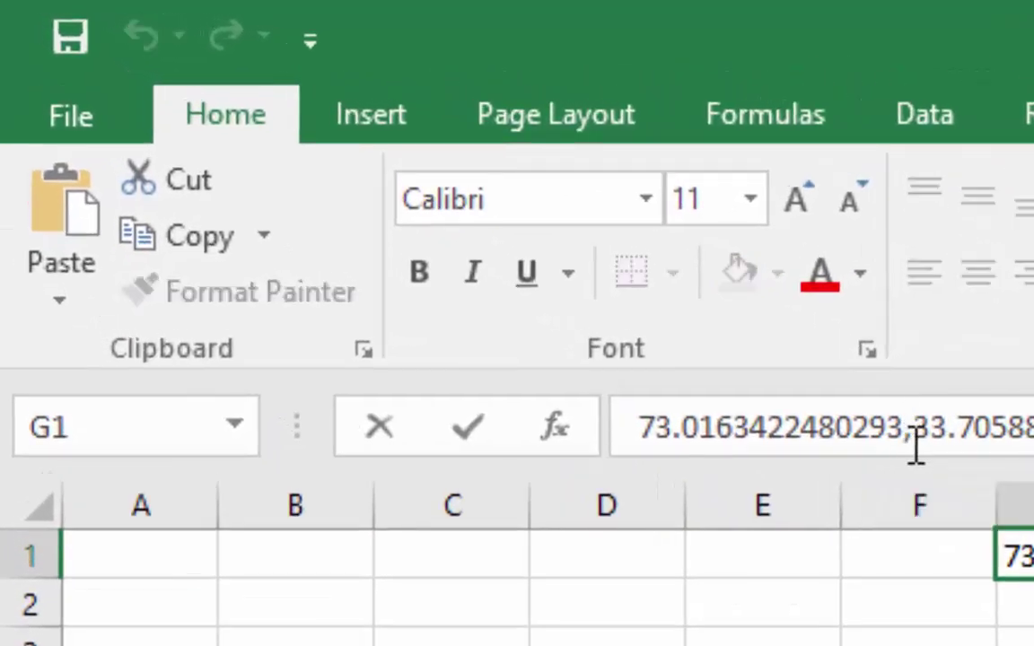
pyautogui.press('Return')
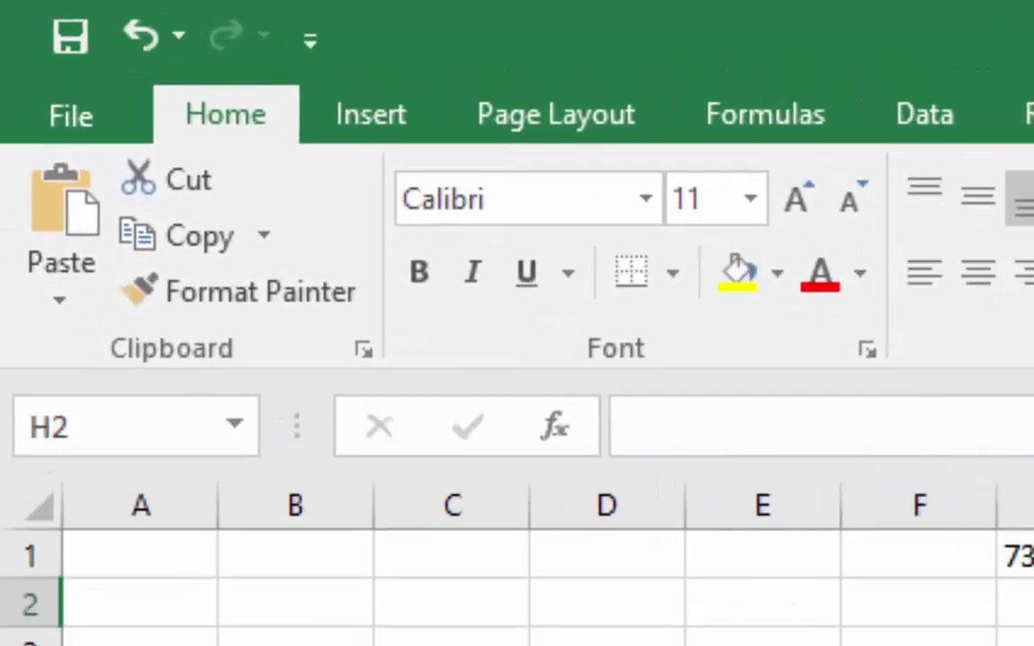
pyautogui.press('Up')
pyautogui.press('Left')
pyautogui.click(272, 33)
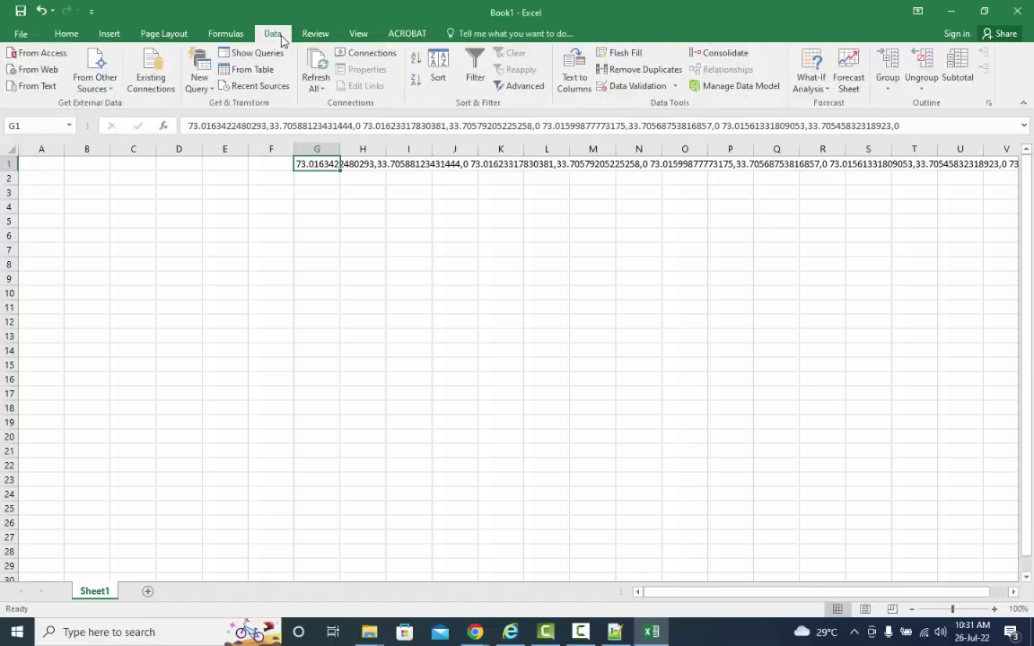
pyautogui.click(574, 77)
pyautogui.click(193, 178)
pyautogui.click(395, 377)
pyautogui.click(159, 163)
pyautogui.click(160, 190)
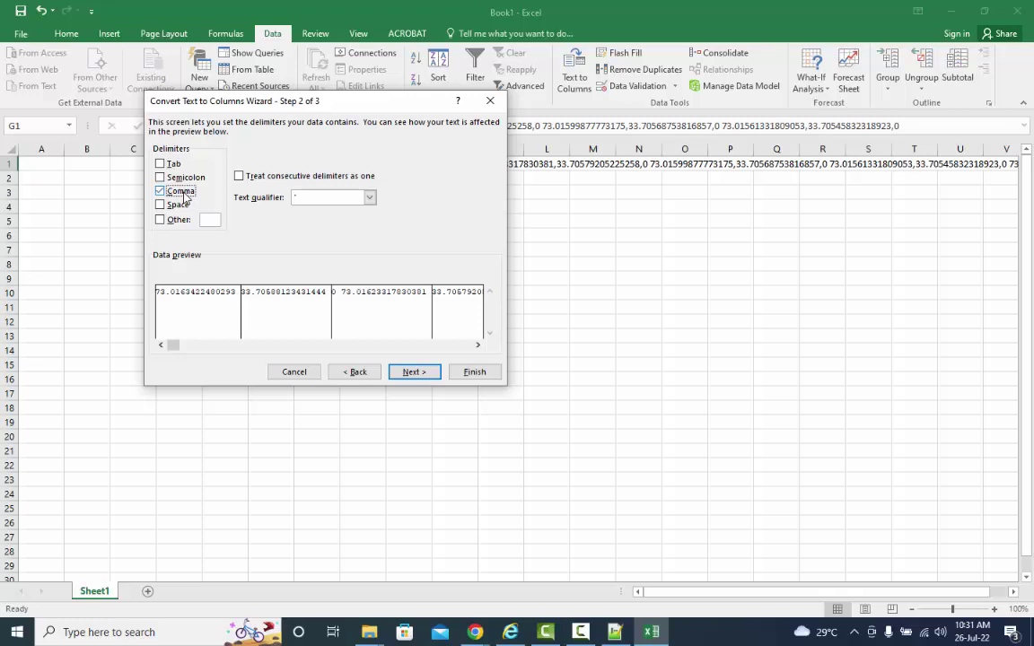
pyautogui.click(420, 373)
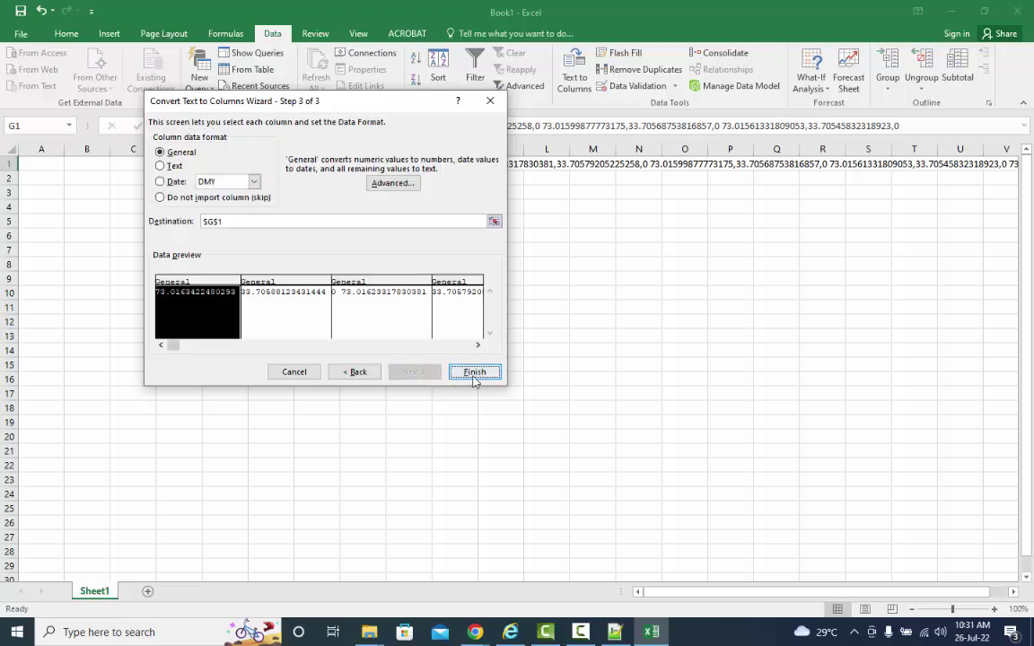
pyautogui.click(474, 372)
# Select and copy all the split coordinate values across row 1
pyautogui.press('Right')
pyautogui.press('Left')
pyautogui.hotkey('ctrl', 'shift', 'Right')
pyautogui.hotkey('ctrl', 'c')
pyautogui.press('Left')
# Paste the copied row into A3 with Paste Special Transpose, making a single column
pyautogui.press('Home')
pyautogui.press('Down')
pyautogui.press('Down')
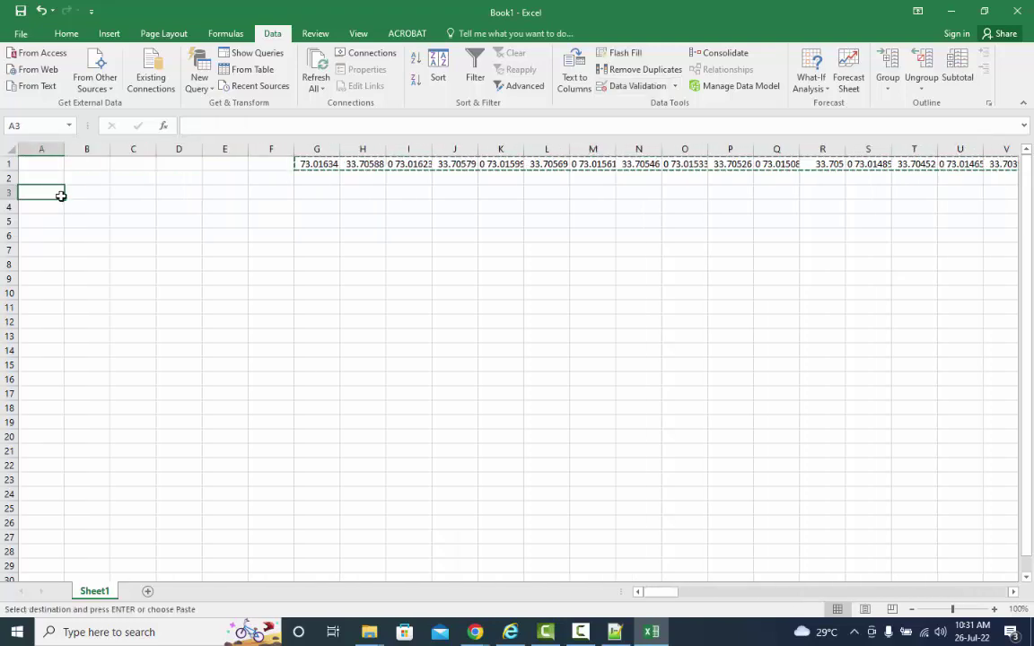
pyautogui.click(66, 33)
pyautogui.click(18, 90)
pyautogui.click(54, 220)
pyautogui.click(336, 316)
pyautogui.click(371, 339)
pyautogui.click(42, 221)
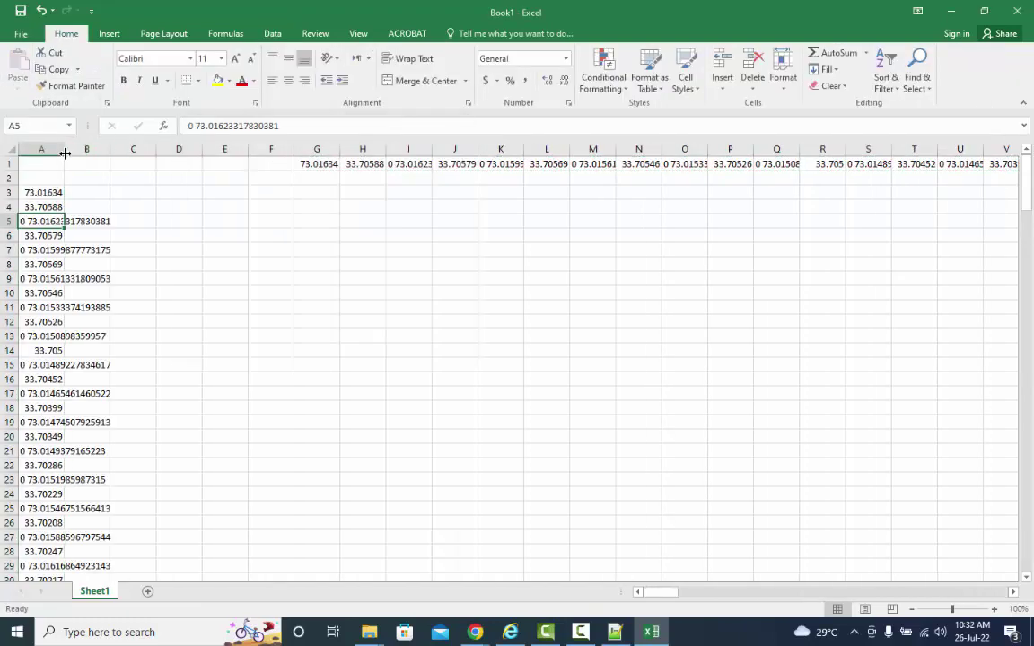
# Replace every '0 ' prefix with nothing throughout column A (104 replacements)
pyautogui.click(58, 150)
pyautogui.hotkey('ctrl', 'h')
pyautogui.click(197, 319)
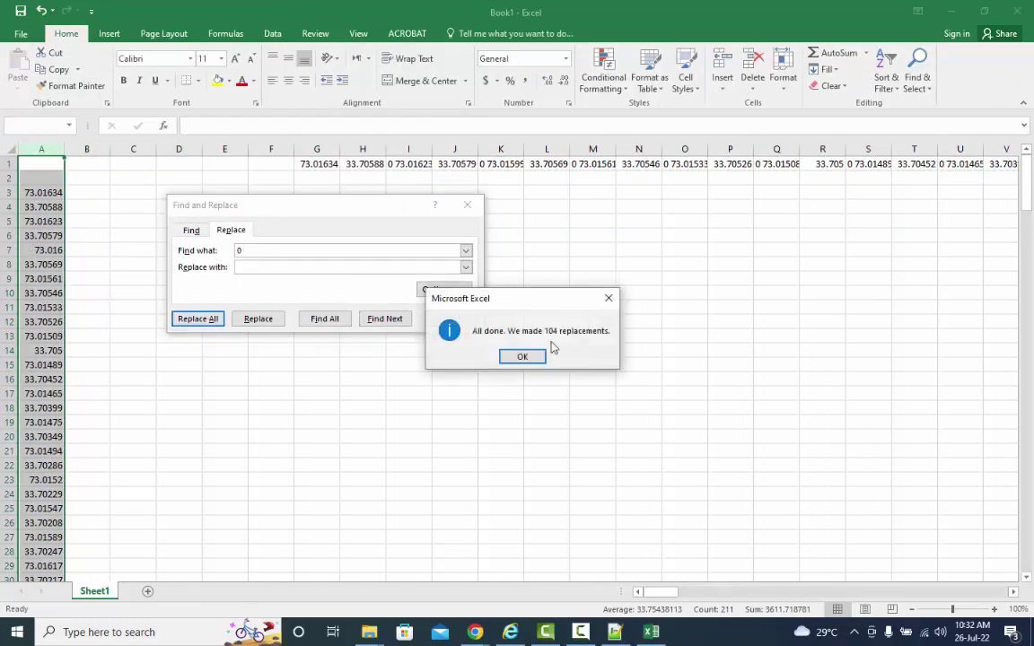
pyautogui.click(543, 355)
# Enter numbering 1, 2 and 3 in cells B3, B5 and B7
pyautogui.click(462, 321)
pyautogui.write('1  2  3')
pyautogui.press('Up')
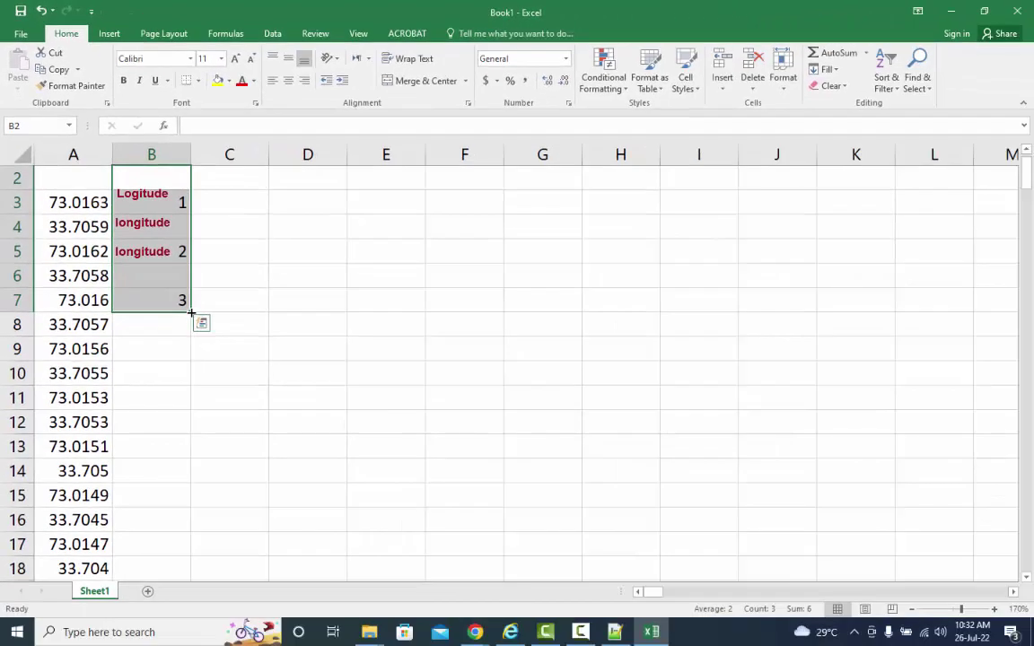
# Extend the column B numbering down to 105 using the fill handle
pyautogui.doubleClick(201, 323)
pyautogui.scroll(-13, 166, 424)
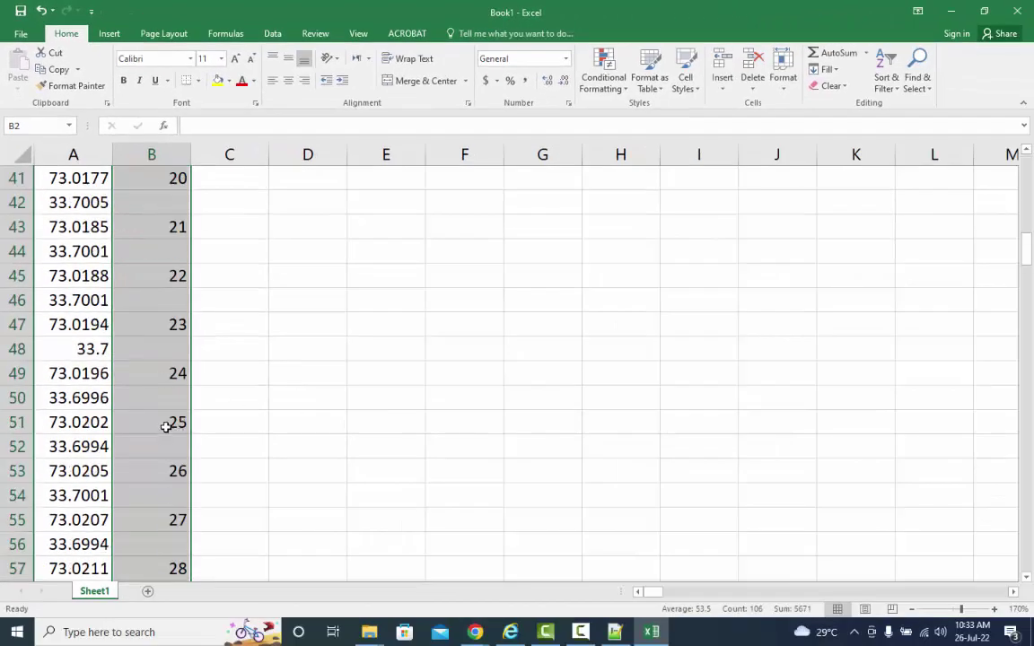
pyautogui.hotkey('ctrl', 'Down')
pyautogui.press('Up')
pyautogui.press('Up')
pyautogui.press('Right')
pyautogui.hotkey('ctrl', 'Home')
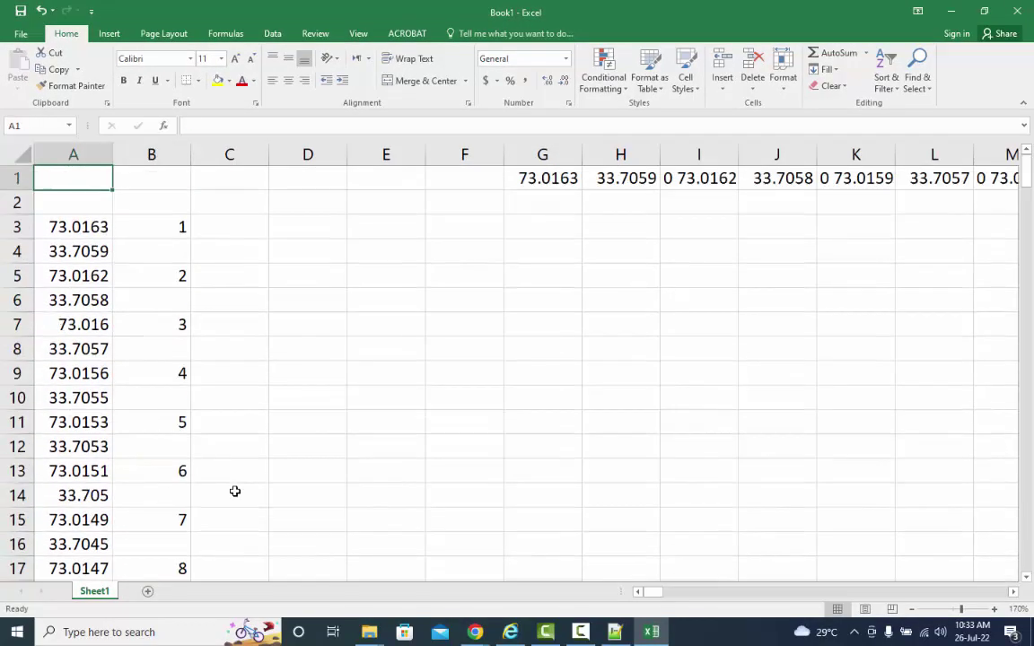
# Custom-sort A3:B212 by column B so the 105 longitudes come first
pyautogui.press('Down')
pyautogui.hotkey('shift', 'Right')
pyautogui.hotkey('ctrl', 'shift', 'Down')
pyautogui.click(885, 76)
pyautogui.click(901, 136)
pyautogui.click(244, 222)
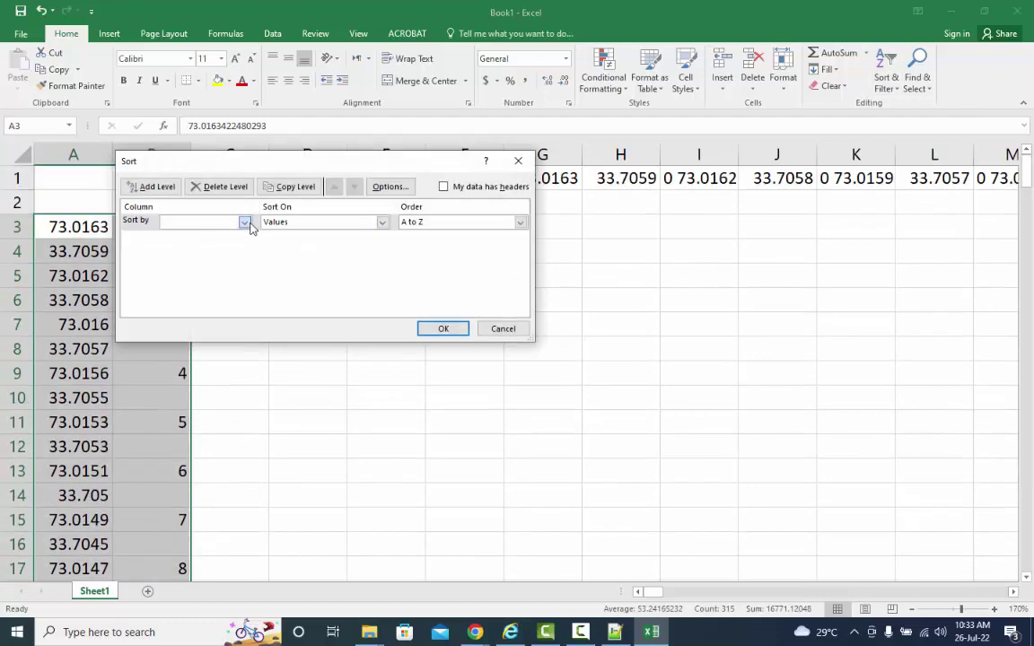
pyautogui.click(231, 244)
pyautogui.moveTo(233, 166); pyautogui.dragTo(411, 166)
pyautogui.click(620, 326)
# Select the latitude block A108:A212 below the sorted longitudes
pyautogui.click(154, 339)
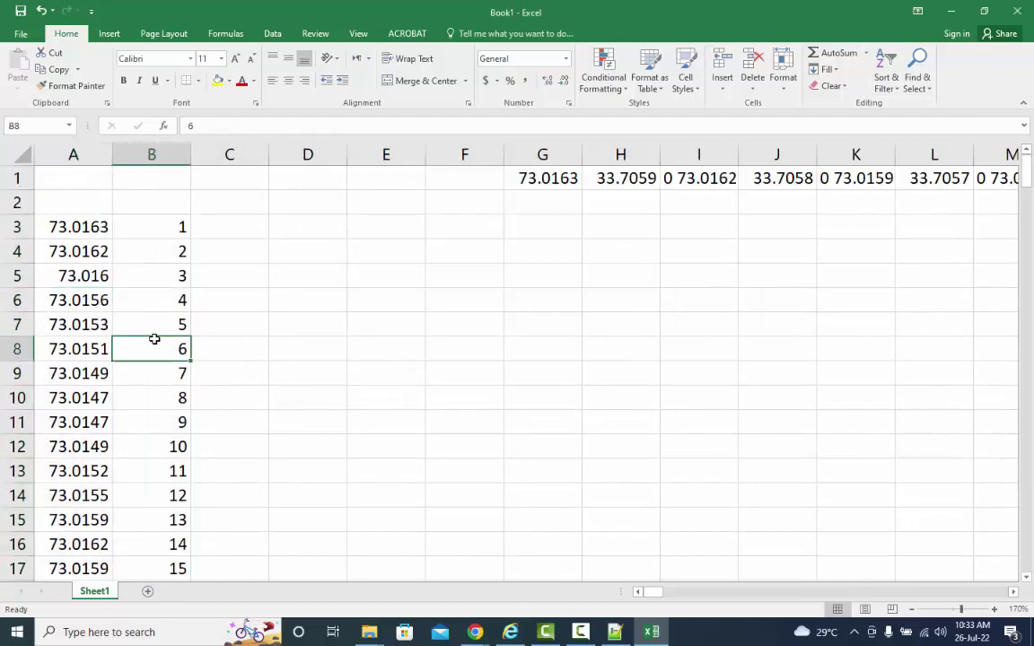
pyautogui.hotkey('ctrl', 'Down')
pyautogui.press('Left')
pyautogui.press('Down')
pyautogui.press('Down')
pyautogui.press('Up')
pyautogui.press('End')
pyautogui.hotkey('shift', 'Down')
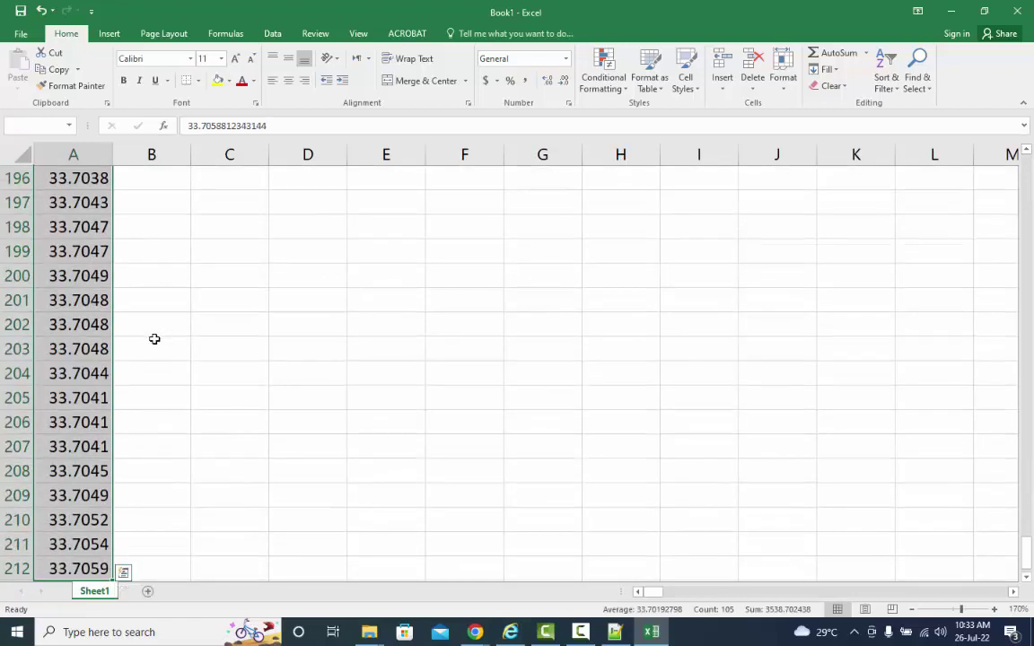
# Move the latitudes to column C starting at C3, then delete the old coordinate row 1
pyautogui.hotkey('ctrl', 'x')
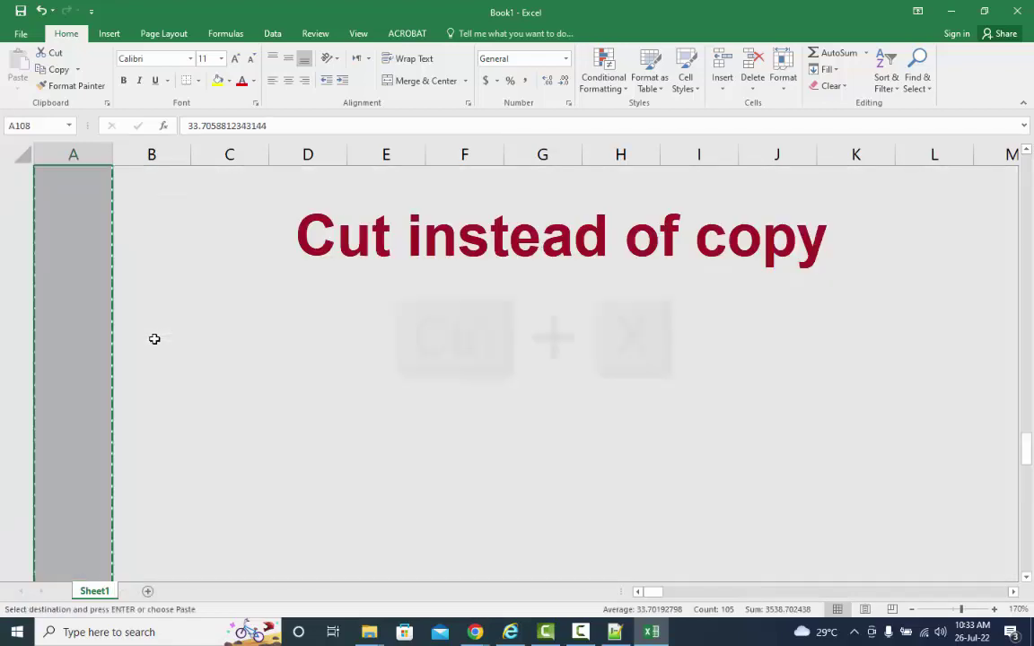
pyautogui.press('Right')
pyautogui.press('Right')
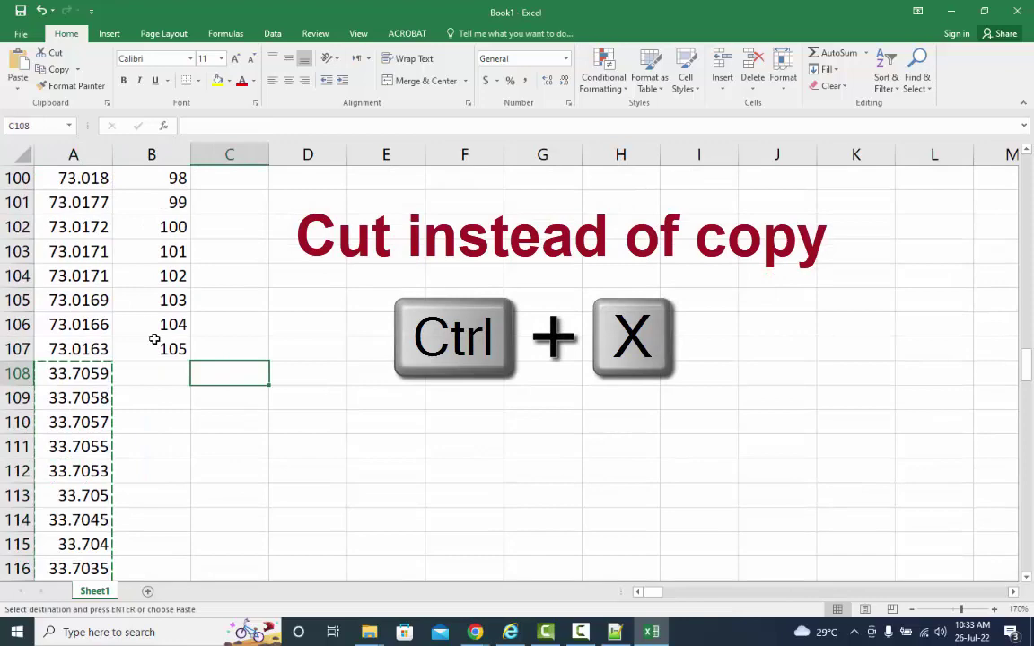
pyautogui.hotkey('ctrl', 'Up')
pyautogui.press('Down')
pyautogui.press('Down')
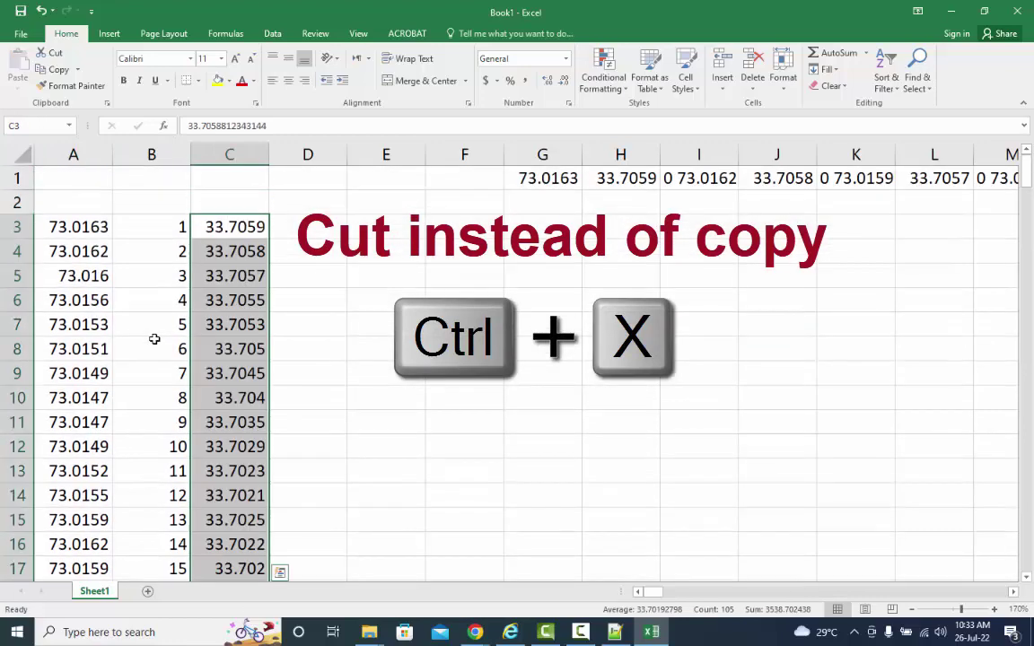
pyautogui.rightClick(16, 177)
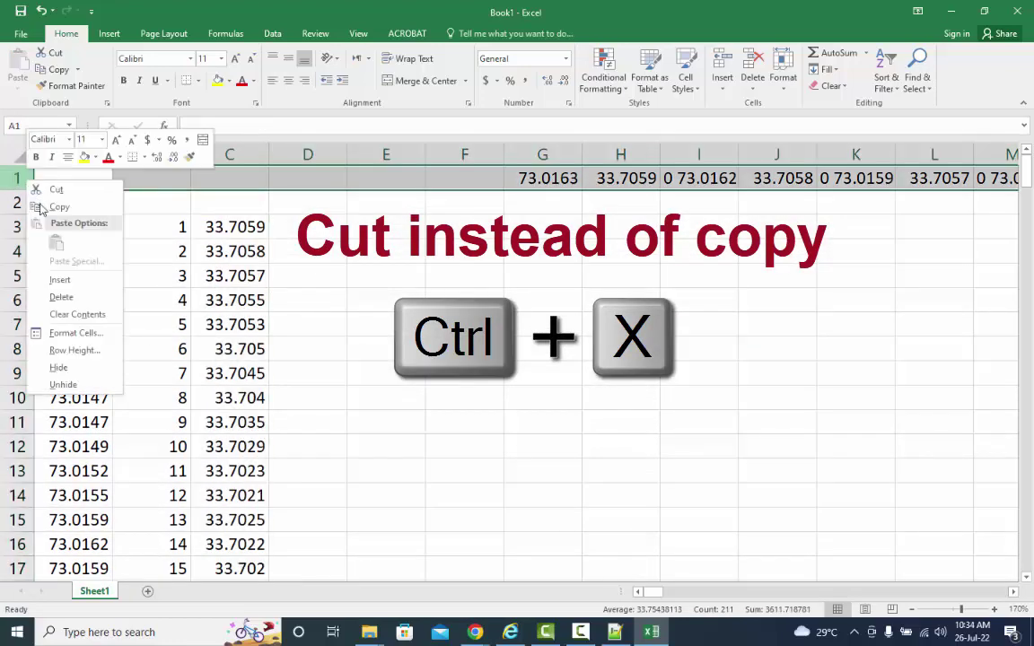
pyautogui.click(69, 295)
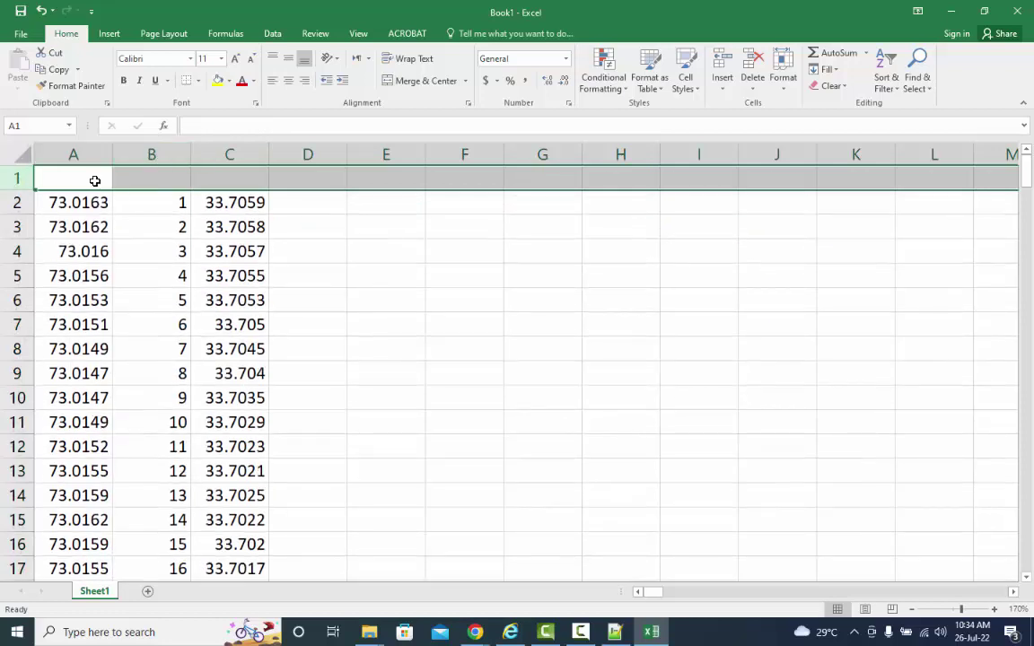
# Insert a new column A and add headers id, Long and Lat in row 1
pyautogui.click(75, 154)
pyautogui.rightClick(75, 154)
pyautogui.click(127, 258)
pyautogui.click(85, 178)
pyautogui.write('id')
pyautogui.press('Tab')
pyautogui.write('L')
pyautogui.press('Tab')
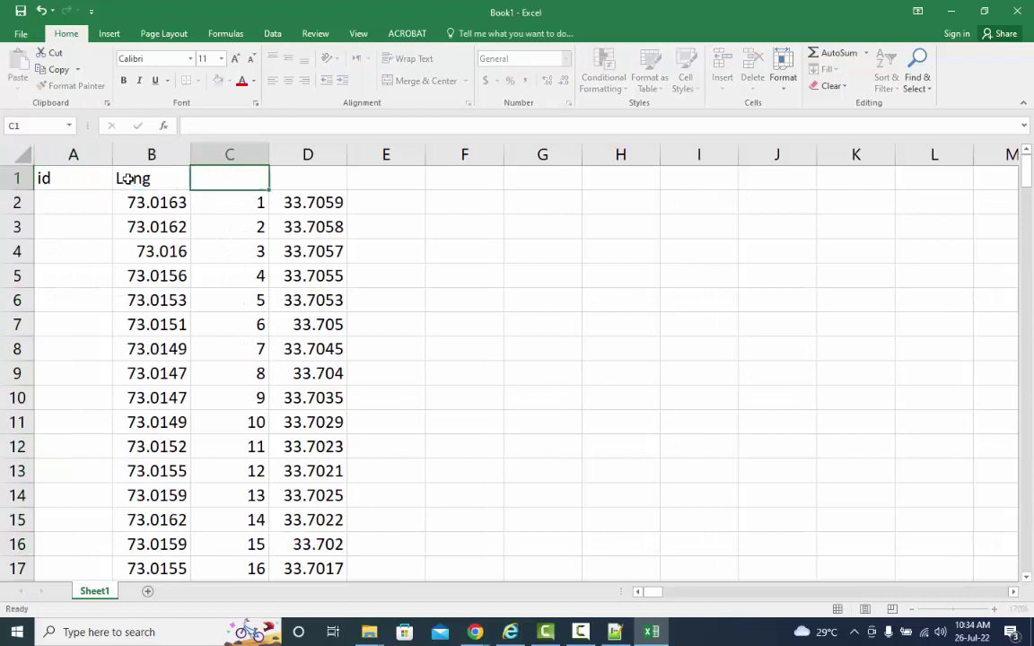
pyautogui.press('Tab')
pyautogui.write('Lag')
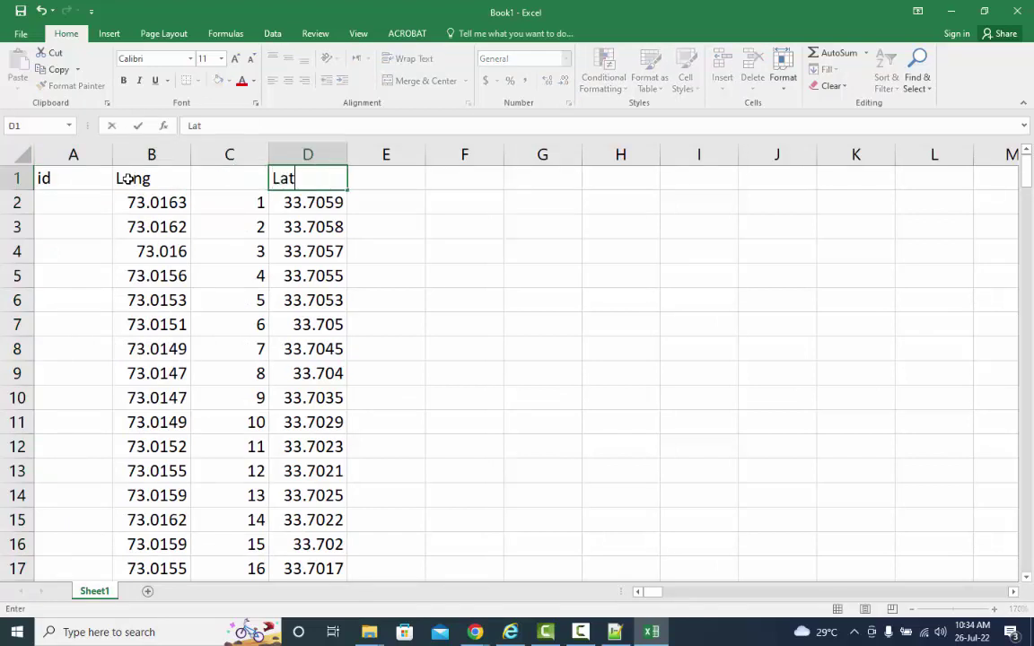
# Enter 1007 in A2 and fill it down the id column to the last data row
pyautogui.click(95, 208)
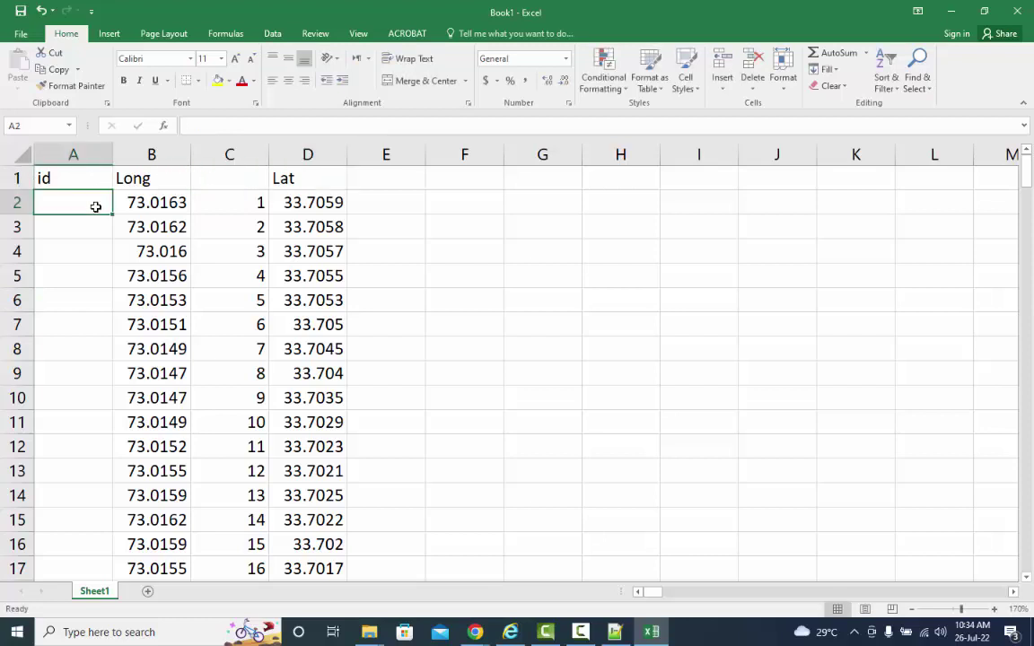
pyautogui.write('1007')
pyautogui.press('Return')
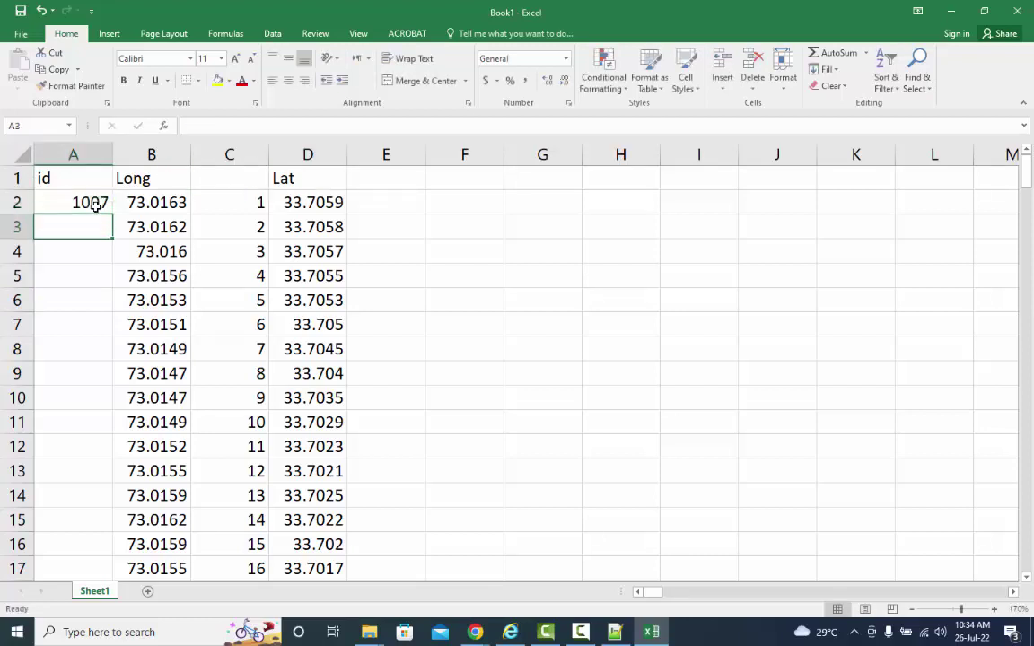
pyautogui.click(95, 206)
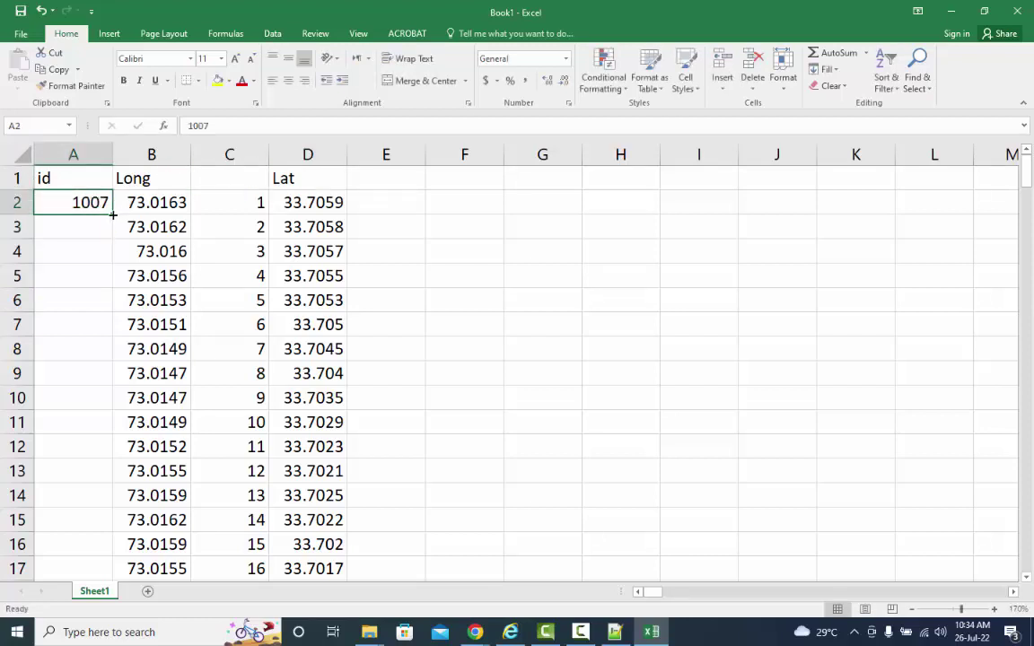
pyautogui.doubleClick(113, 214)
# Delete the numbering column C so Lat follows Long
pyautogui.click(247, 155)
pyautogui.rightClick(247, 156)
pyautogui.click(295, 273)
# Save the Excel workbook as 1007 in the TestApp folder
pyautogui.hotkey('ctrl', 's')
pyautogui.write('1007')
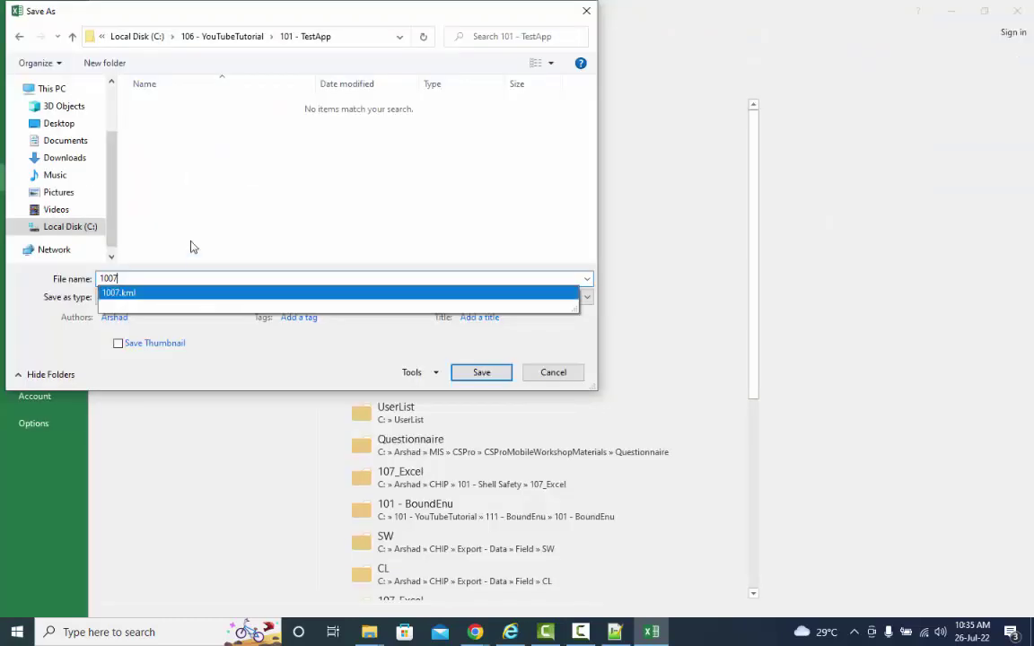
pyautogui.click(490, 373)
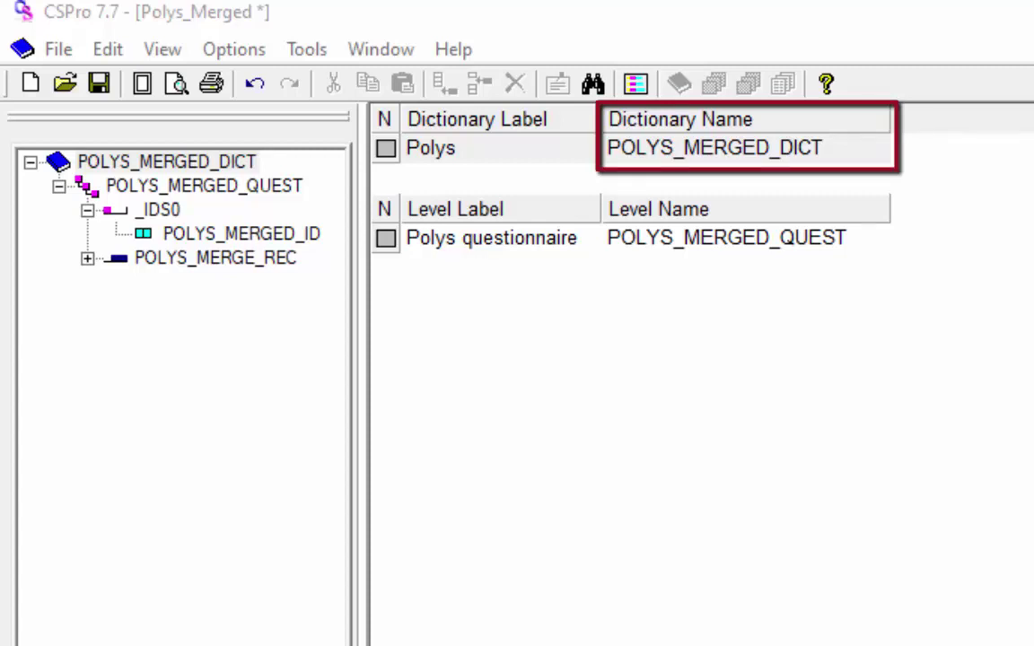
# View the Polys_Merged dictionary's ID items, including 4-digit numeric Polys identification
pyautogui.click(215, 191)
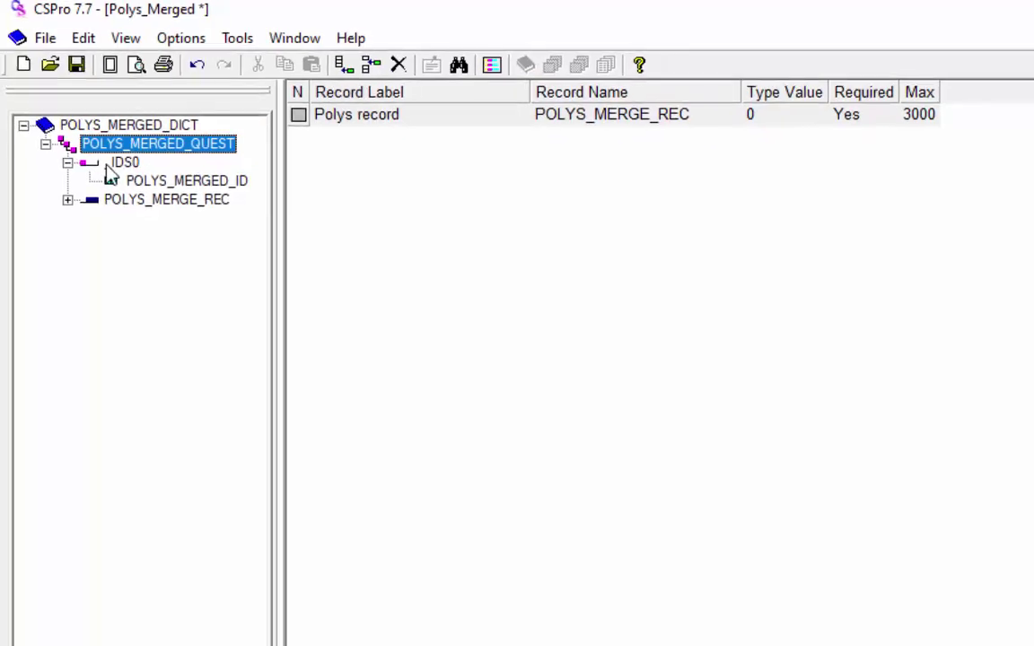
pyautogui.click(133, 171)
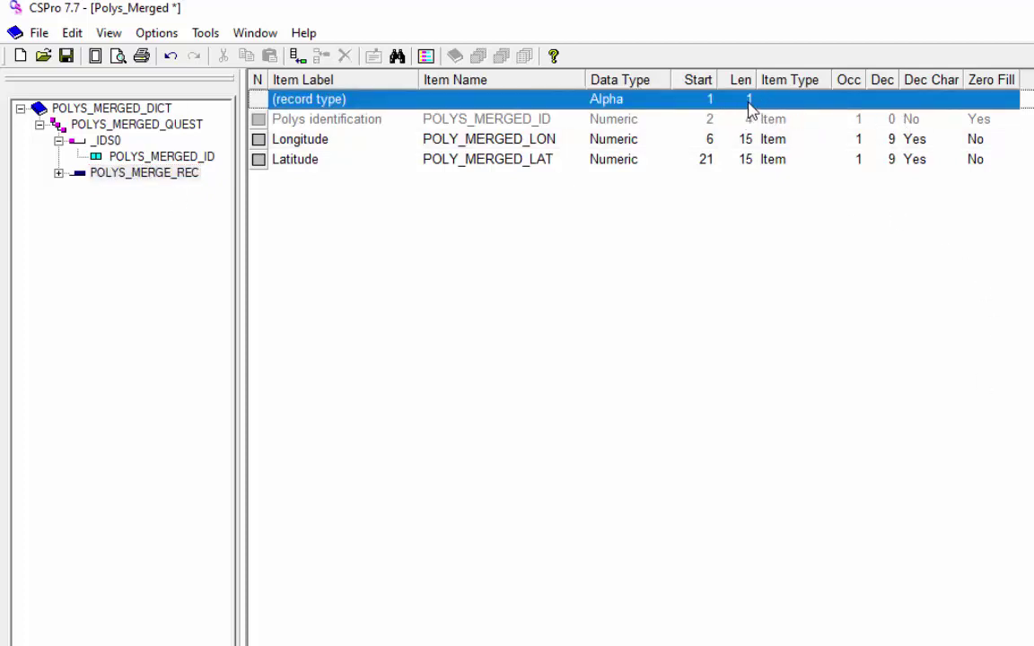
# Set record type length to 0 so items start at 1, 5, 20; save the dictionary
pyautogui.click(750, 101)
pyautogui.press('BackSpace')
pyautogui.write('0')
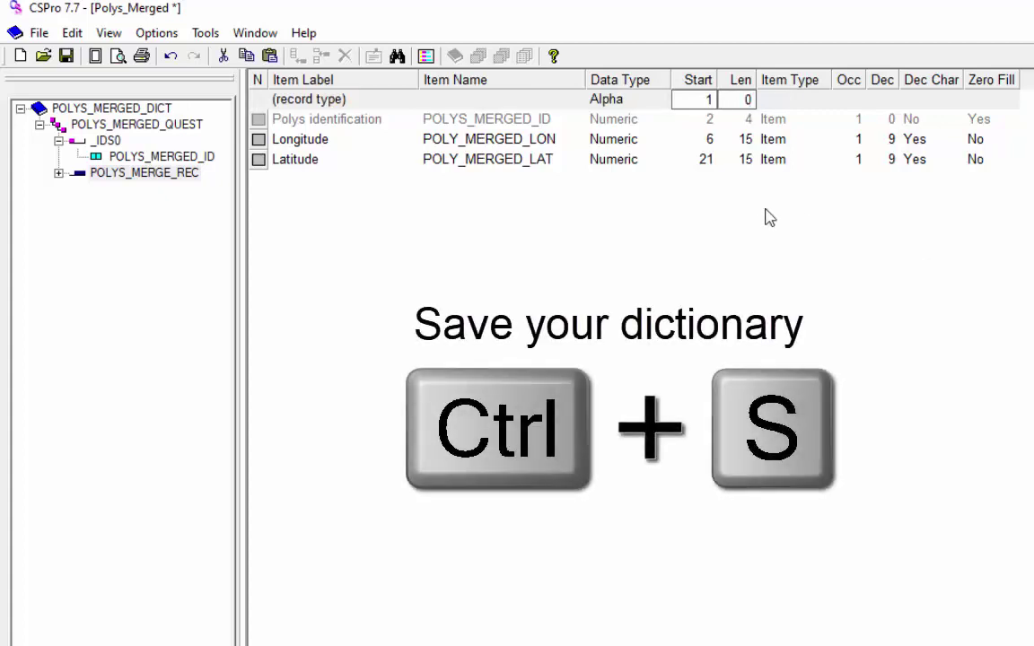
pyautogui.press('Return')
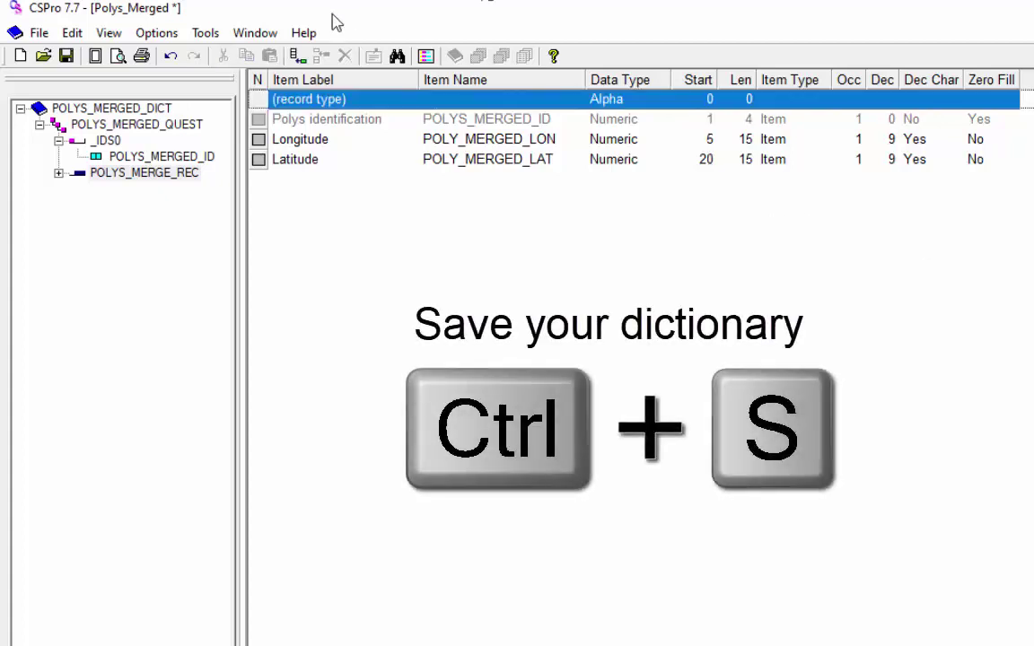
pyautogui.hotkey('ctrl', 's')
pyautogui.click(148, 25)
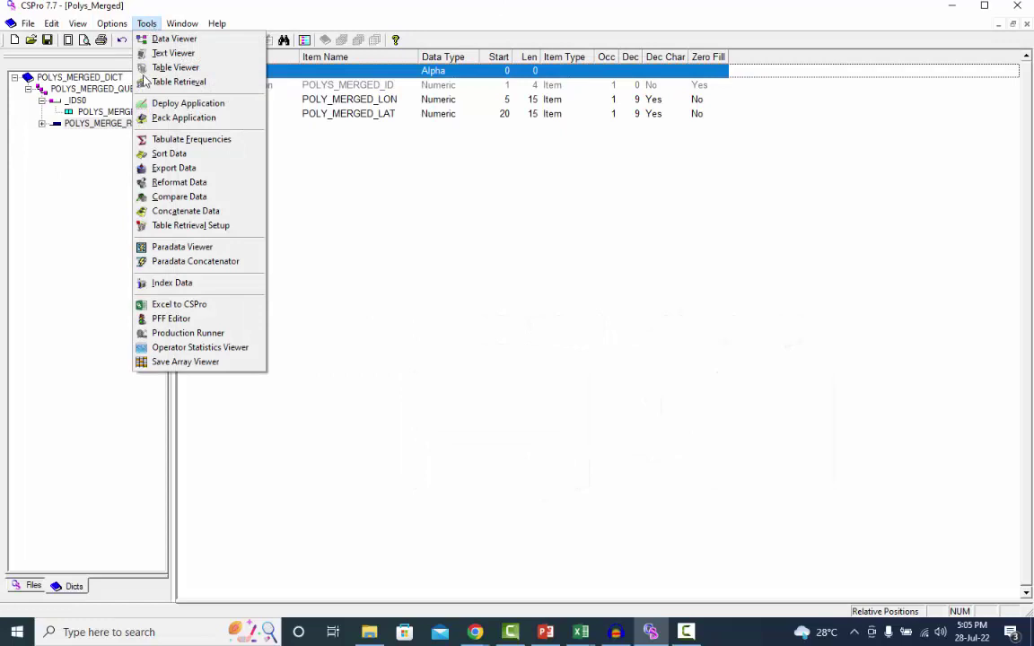
# In Excel to CSPro, choose 1007.xlsx as input and the Polys_Merged dictionary
pyautogui.click(175, 305)
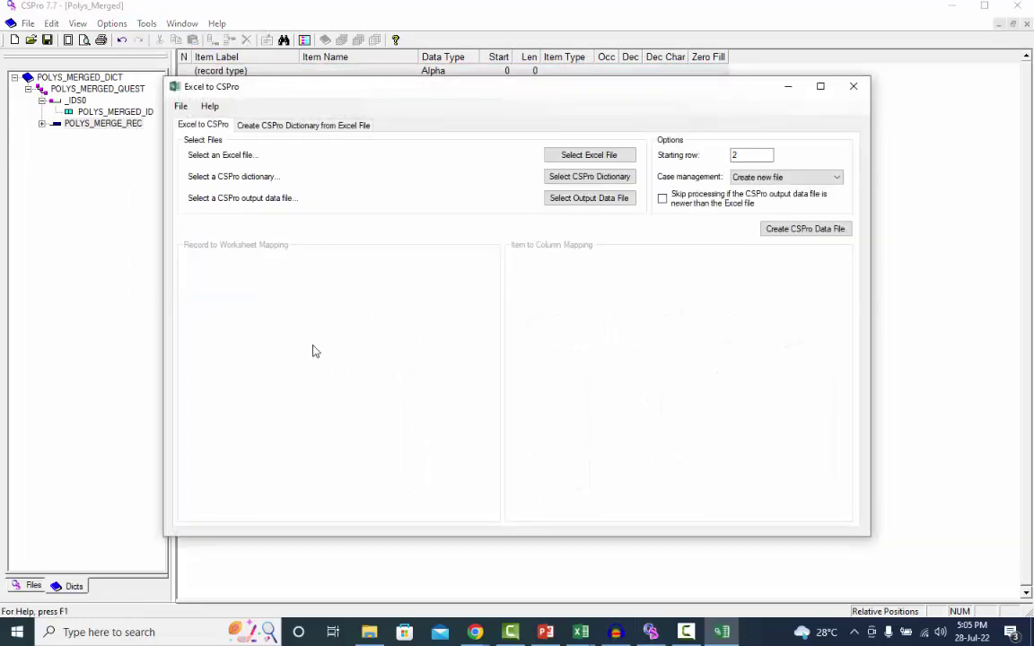
pyautogui.click(610, 160)
pyautogui.click(321, 205)
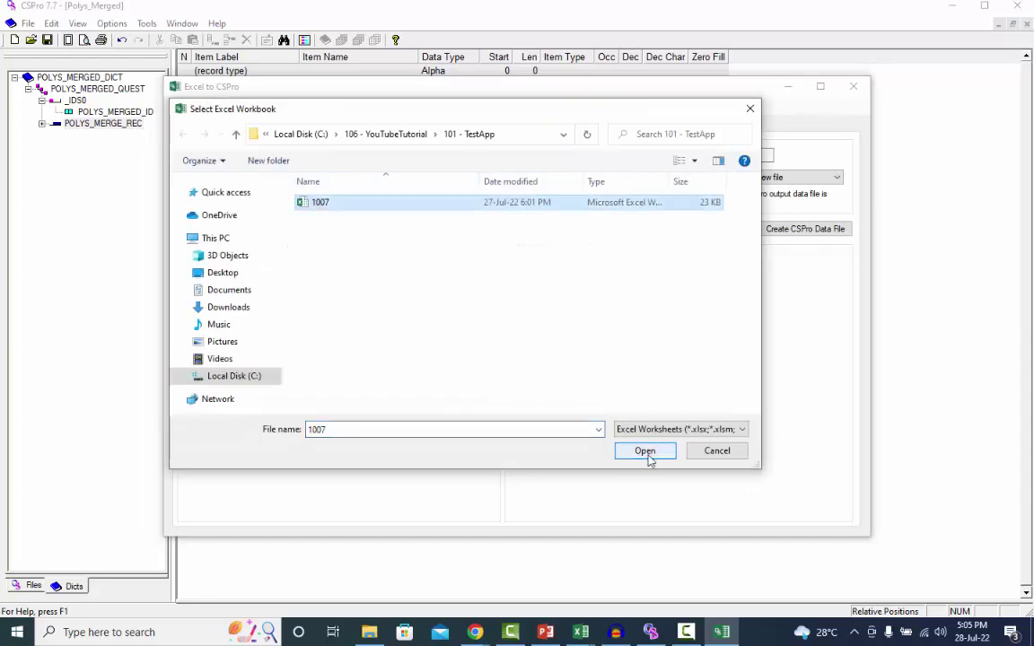
pyautogui.click(645, 453)
pyautogui.click(587, 179)
pyautogui.click(337, 205)
pyautogui.click(648, 451)
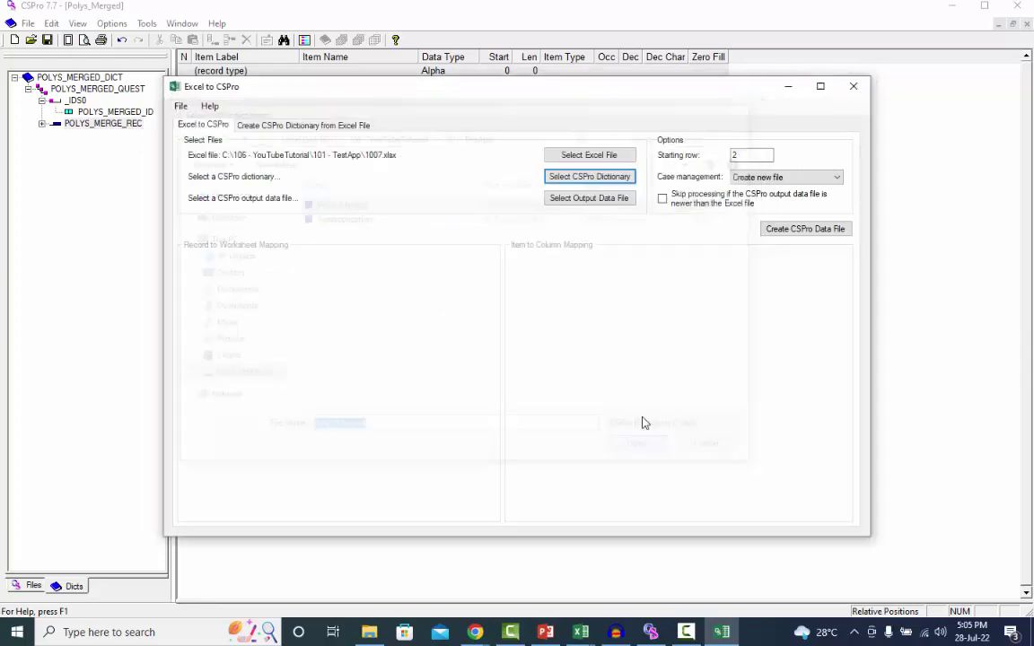
# Set the converter's output data file to 1007.csdb as CSPro DB
pyautogui.click(592, 200)
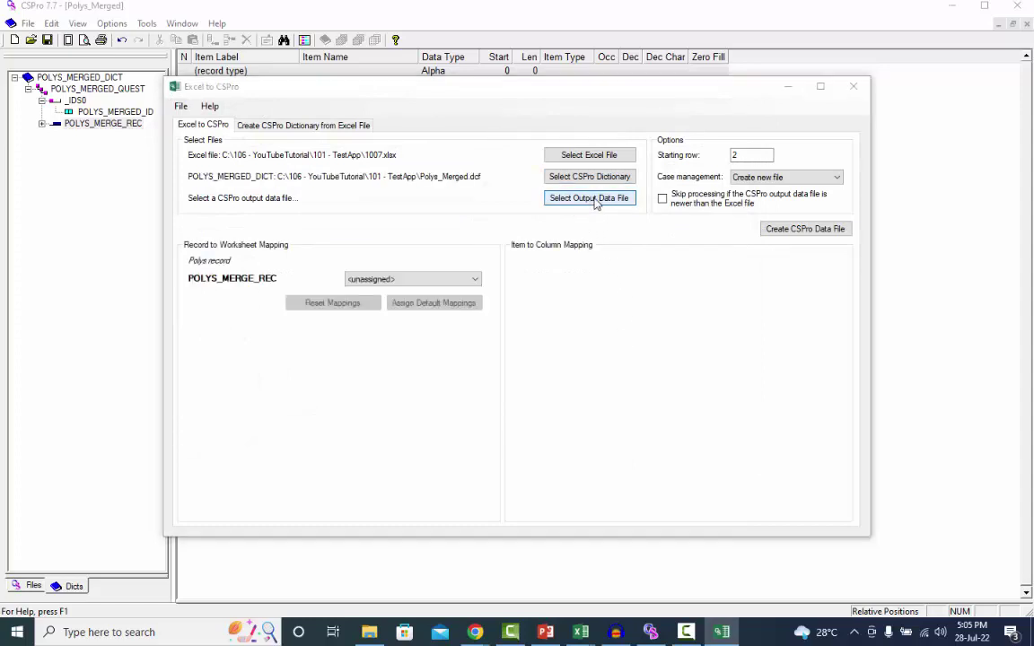
pyautogui.write('1007')
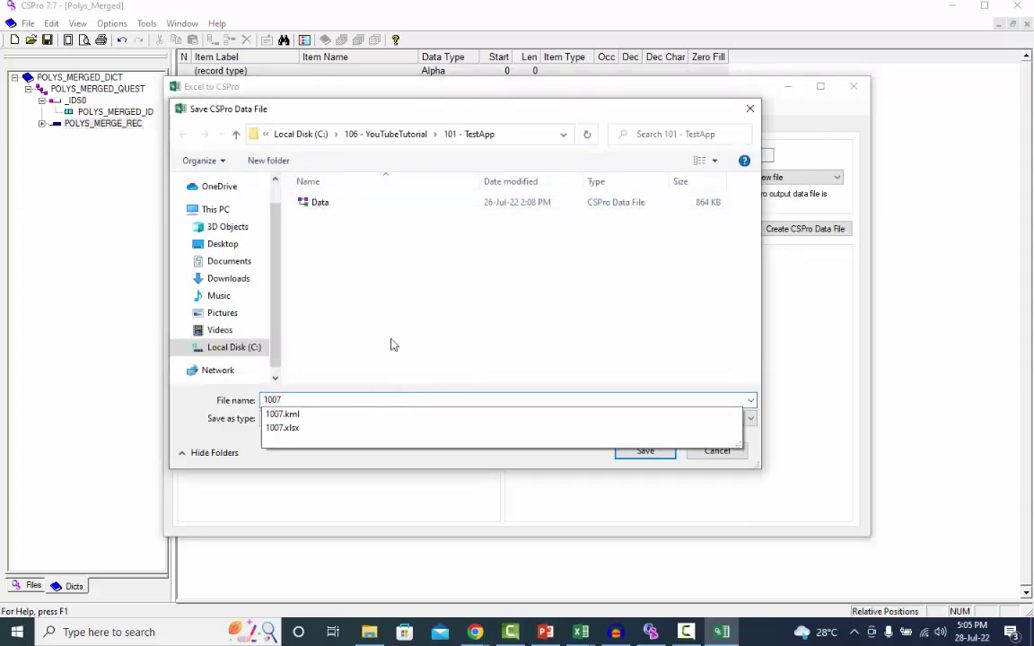
pyautogui.click(390, 344)
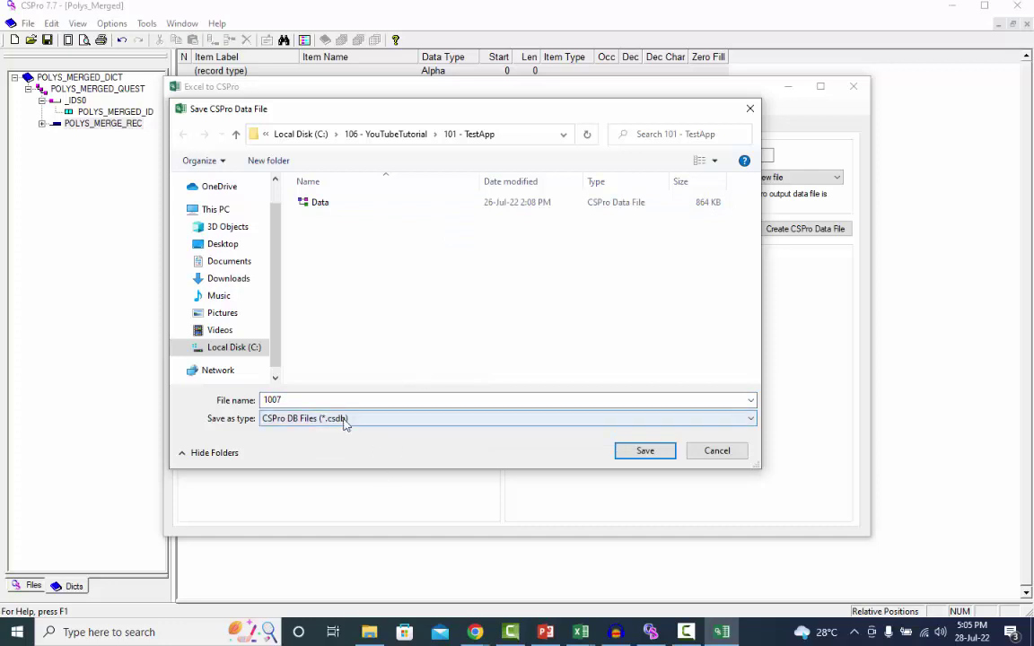
pyautogui.click(648, 454)
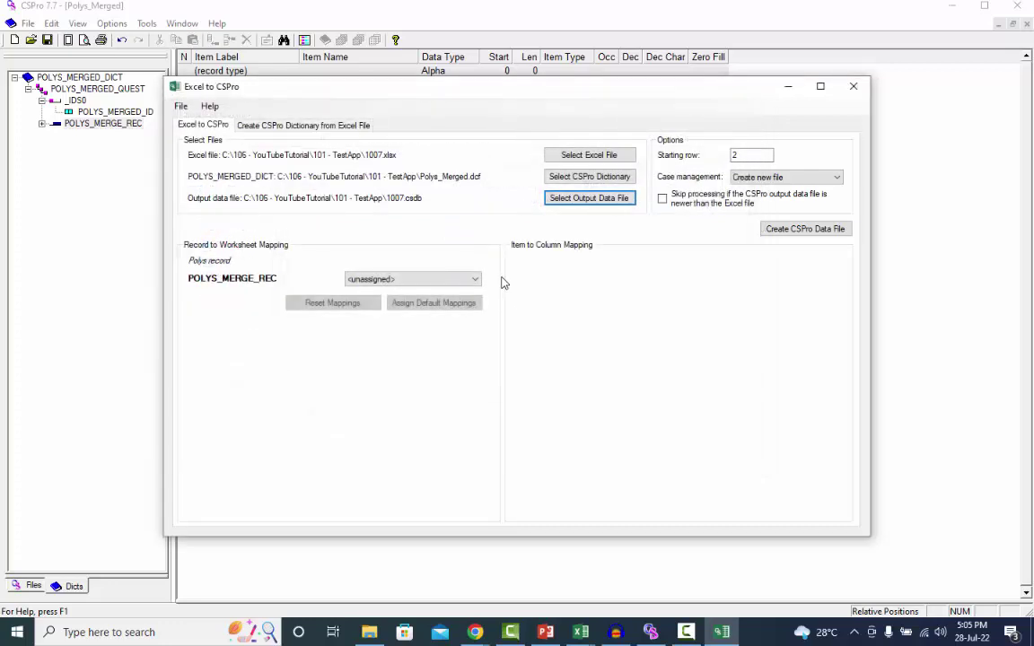
# Map the Polys record to Sheet1 with id, Long, Lat columns and convert 1 case
pyautogui.click(404, 279)
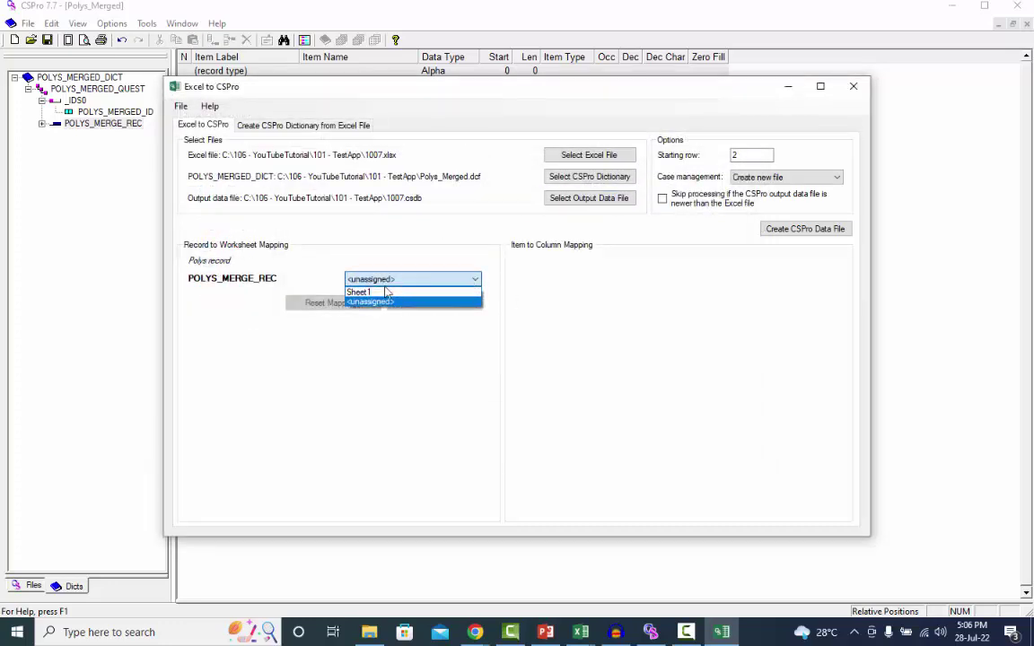
pyautogui.click(380, 293)
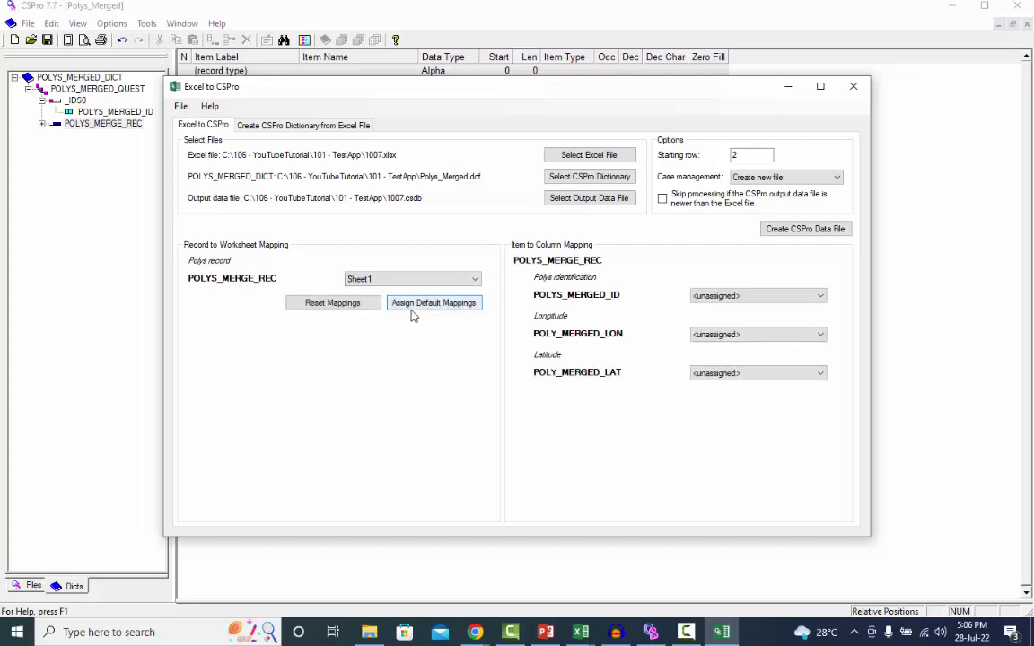
pyautogui.click(417, 310)
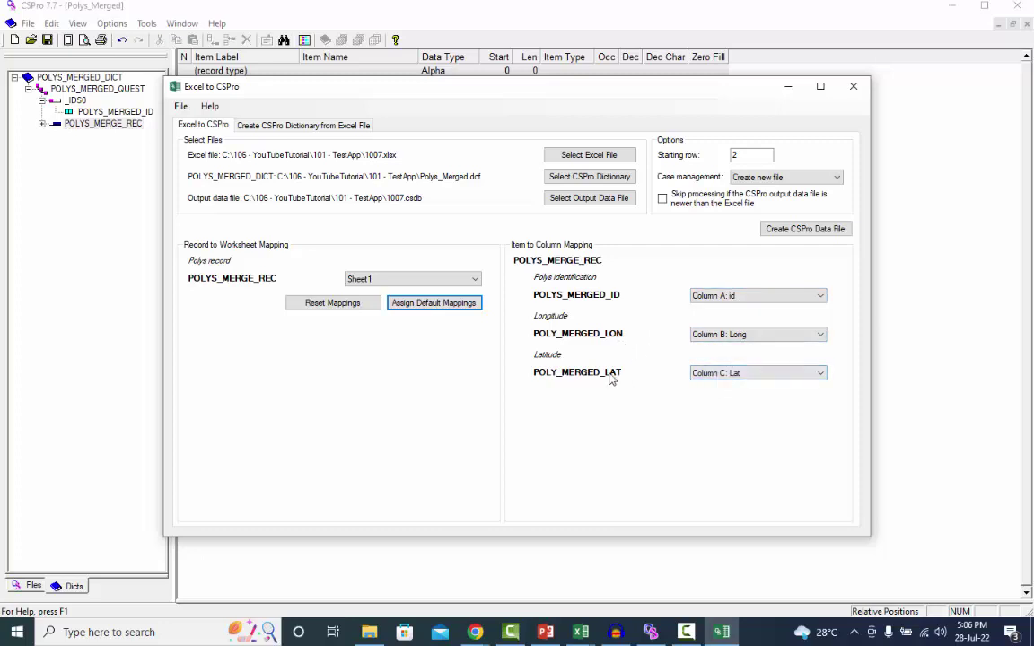
pyautogui.click(810, 231)
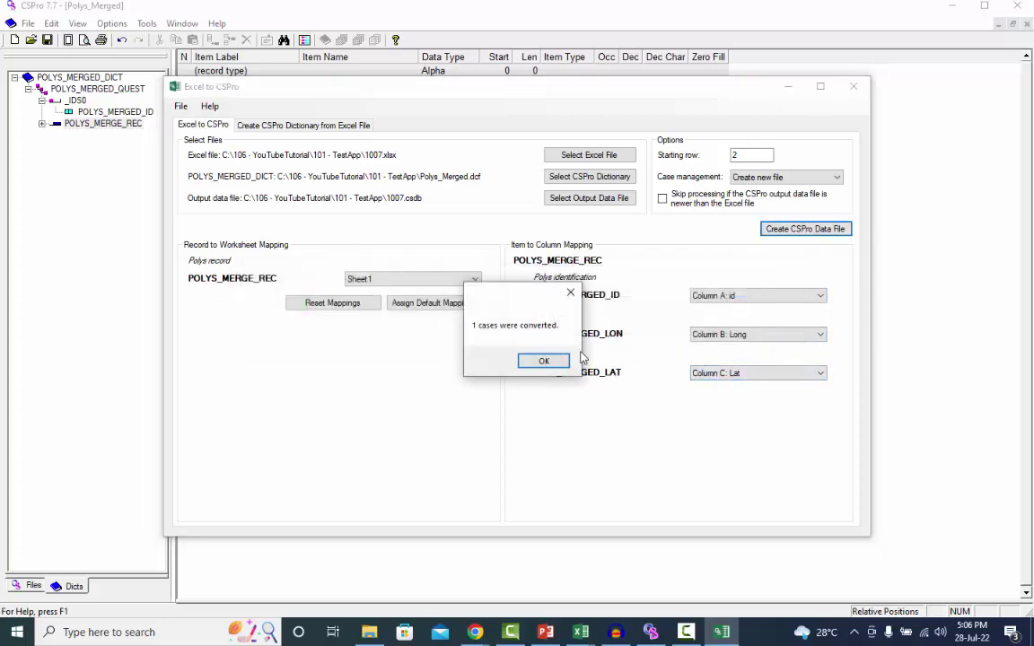
pyautogui.click(543, 360)
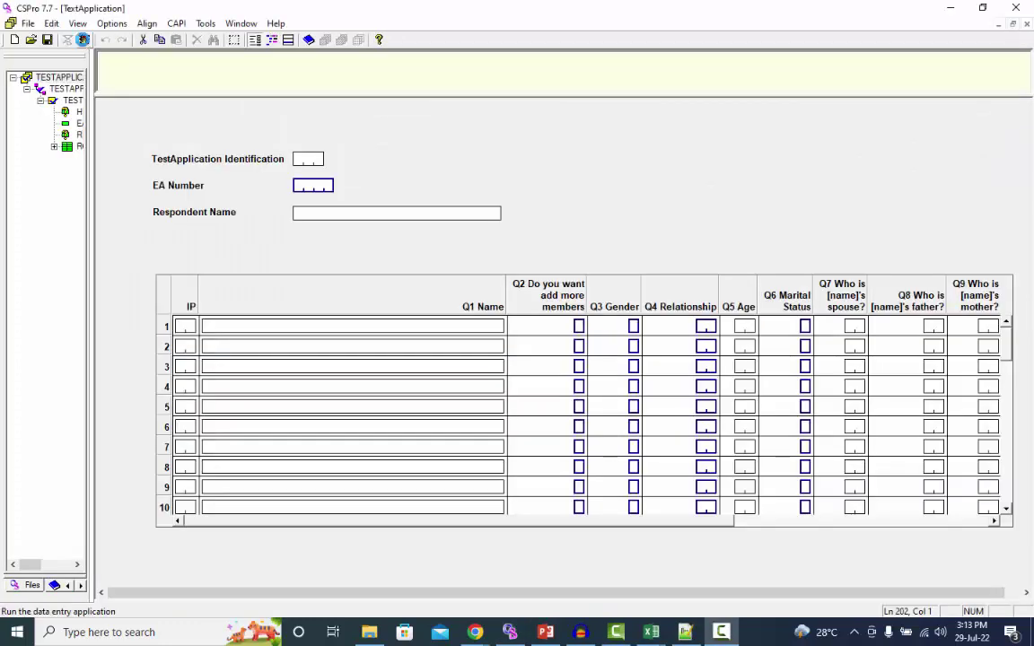
# Run data entry with 1007.csdb and enter case ID 45 with EA Number 1007
pyautogui.click(362, 39)
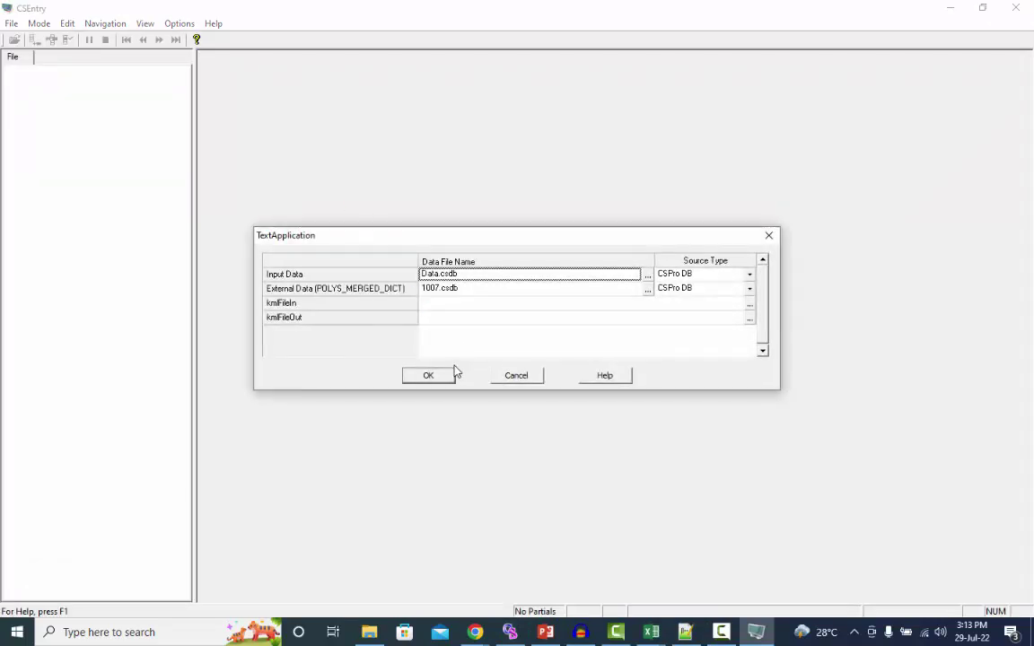
pyautogui.click(428, 376)
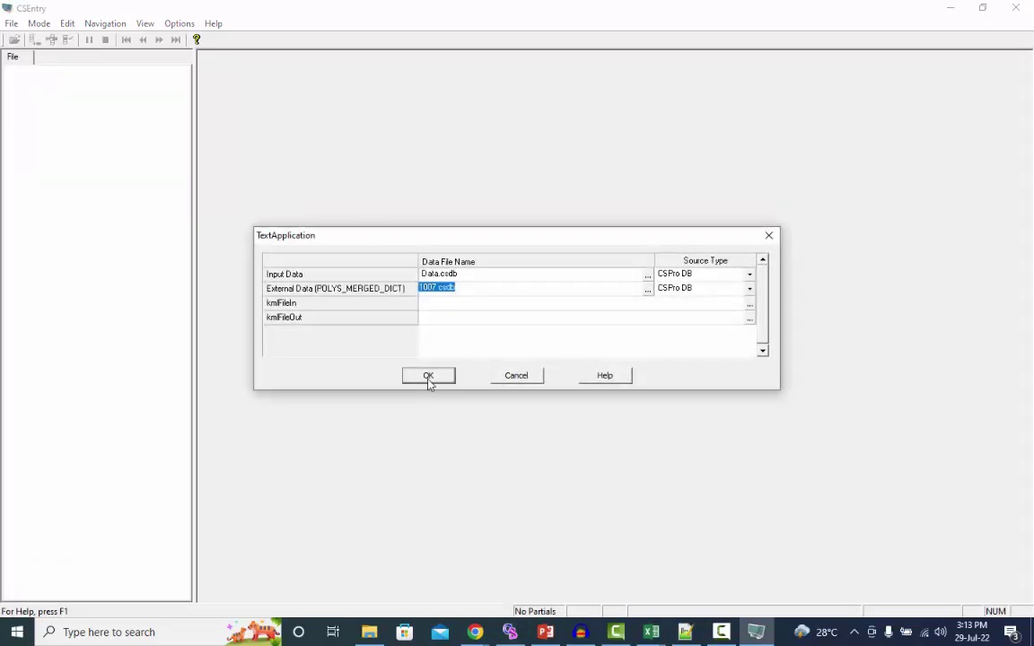
pyautogui.click(428, 377)
pyautogui.write('45')
pyautogui.press('Return')
pyautogui.write('10')
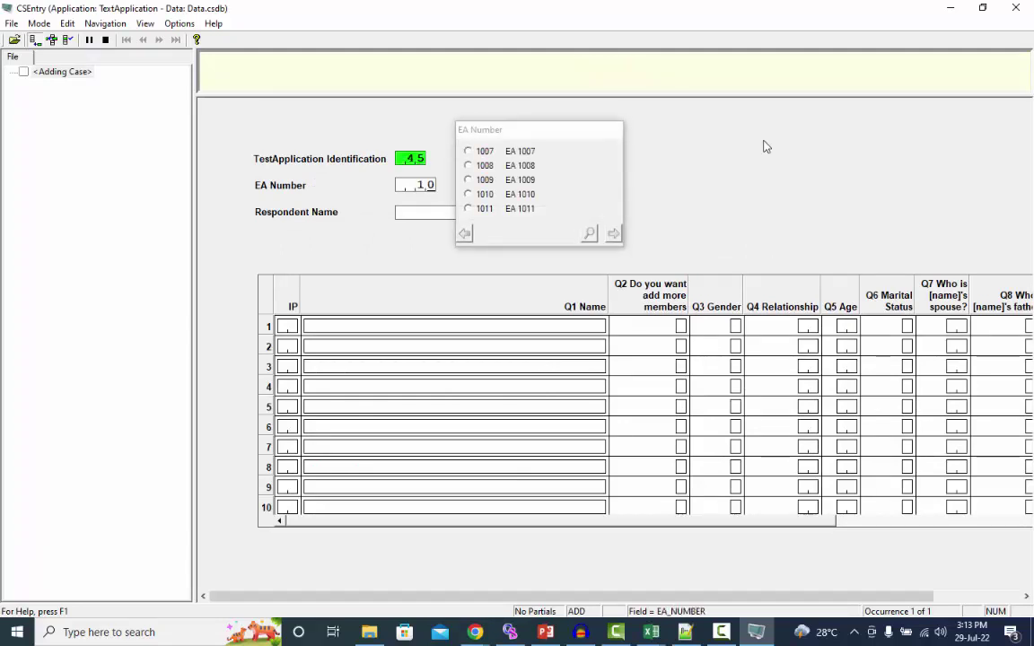
pyautogui.press('Return')
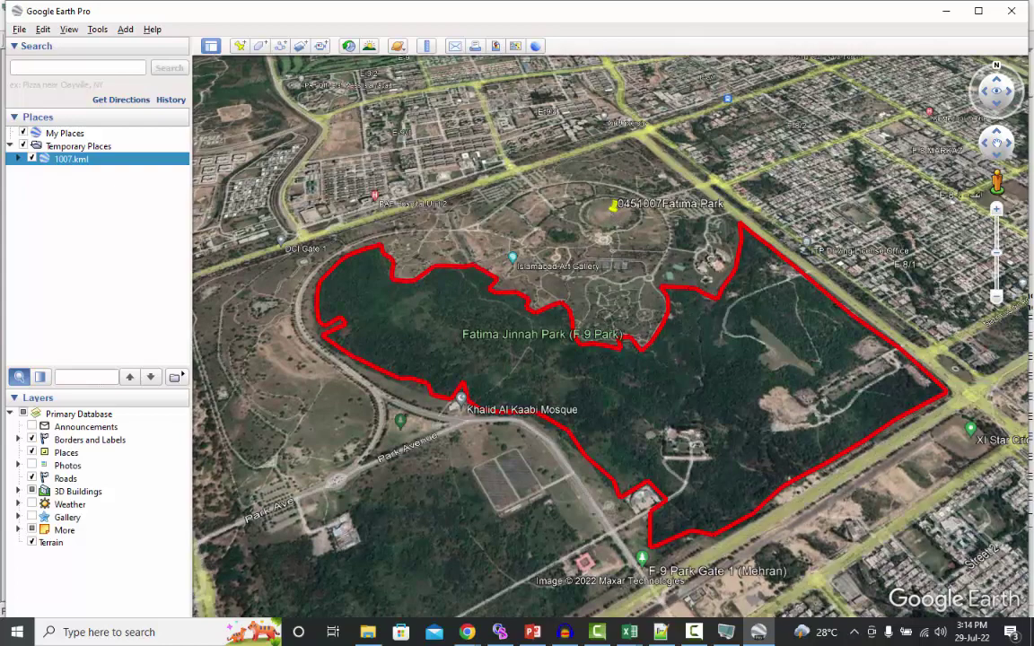
# Close Google Earth and CSEntry, discarding unsaved places and the unfinished case
pyautogui.click(1011, 10)
pyautogui.click(595, 346)
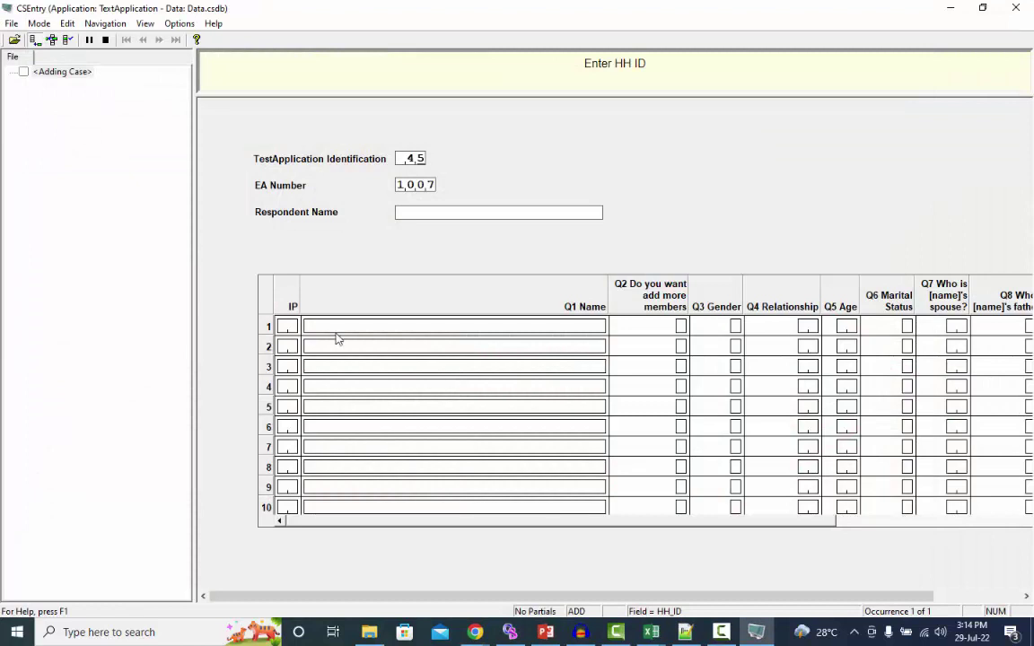
pyautogui.click(1014, 10)
pyautogui.click(487, 318)
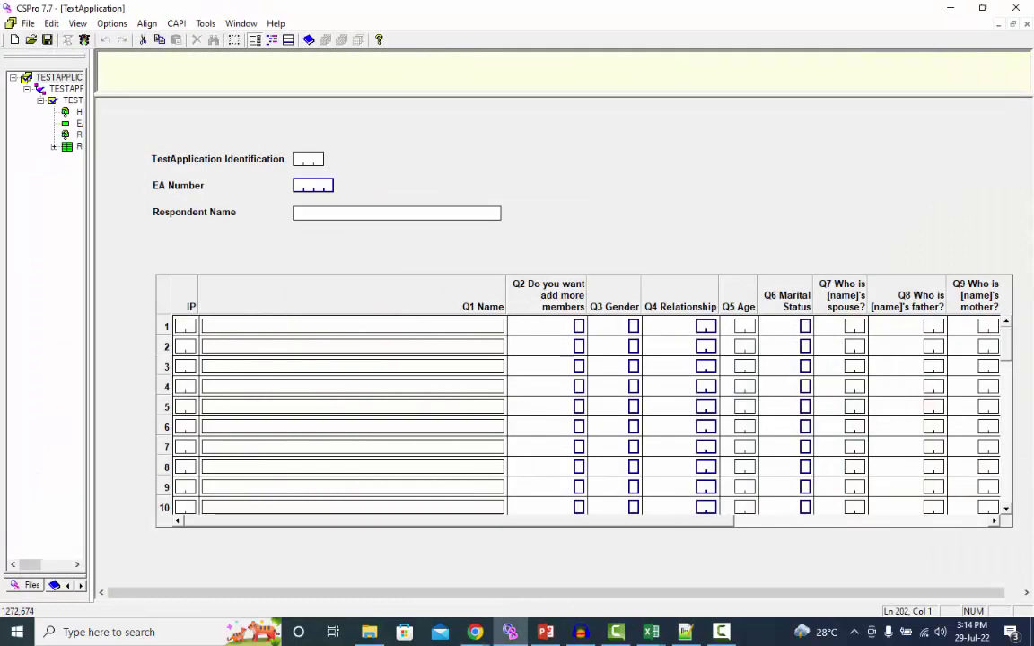
# Rerun entry, confirm EA 1007, and zoom in on the Fatima Park placemark
pyautogui.hotkey('ctrl', 'r')
pyautogui.click(435, 376)
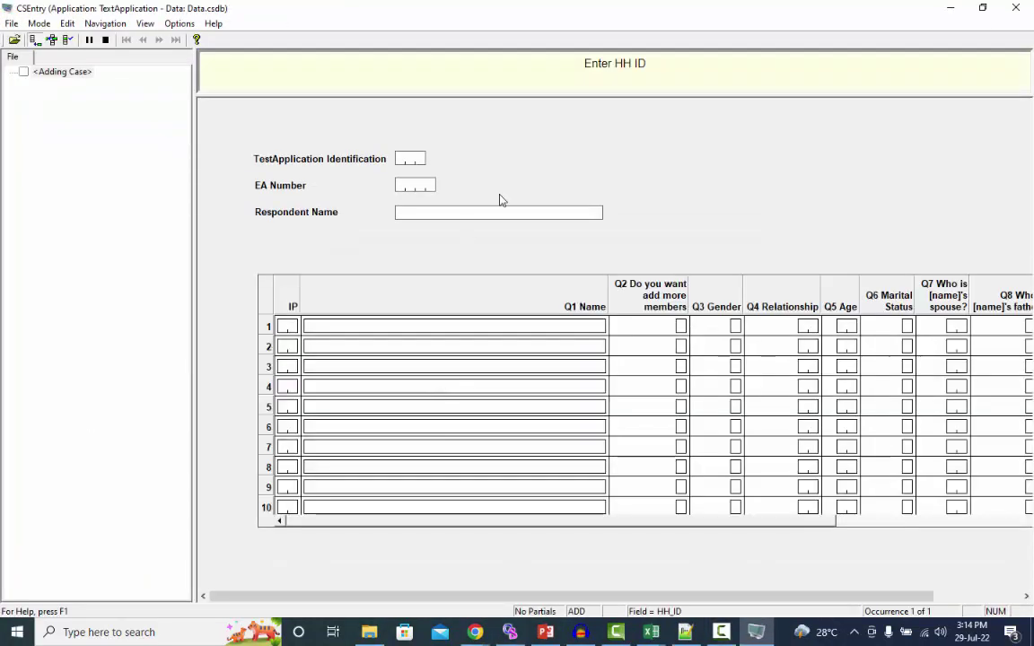
pyautogui.write('45')
pyautogui.press('Return')
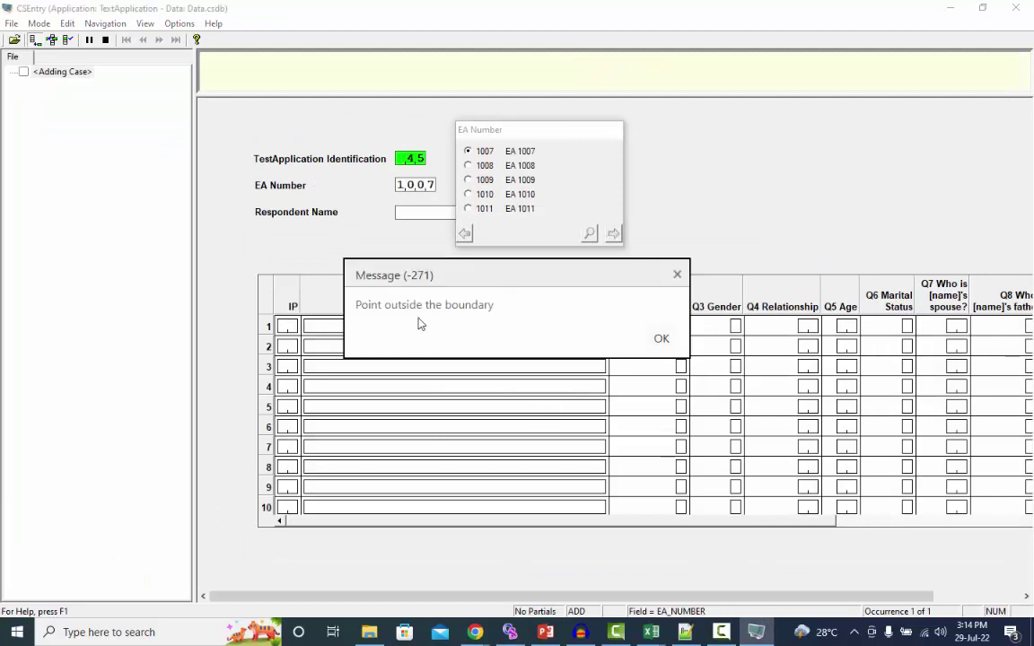
pyautogui.click(664, 341)
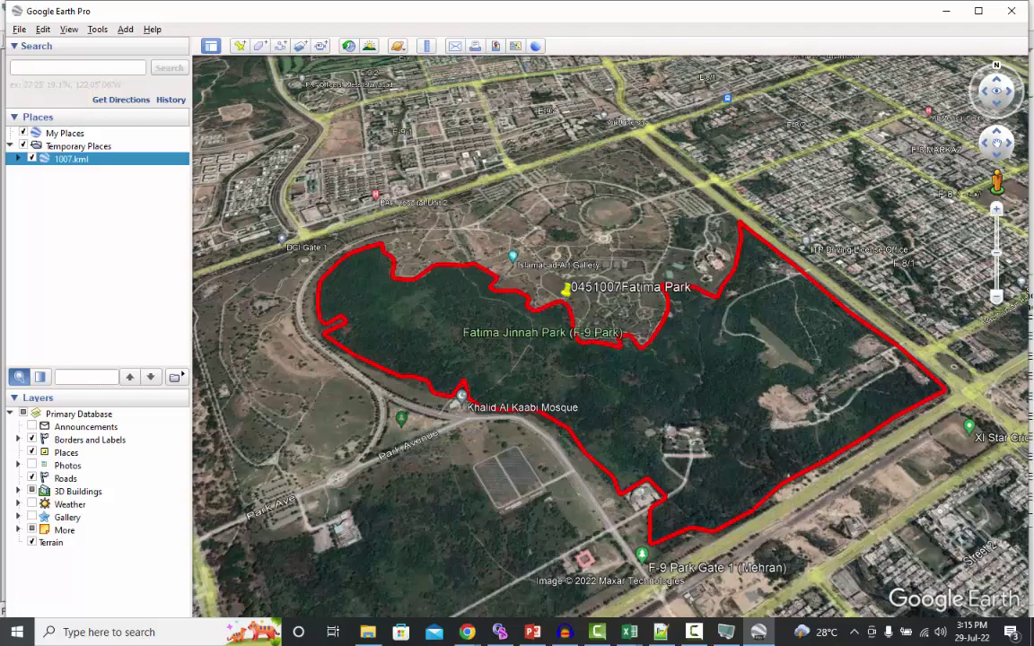
pyautogui.doubleClick(560, 306)
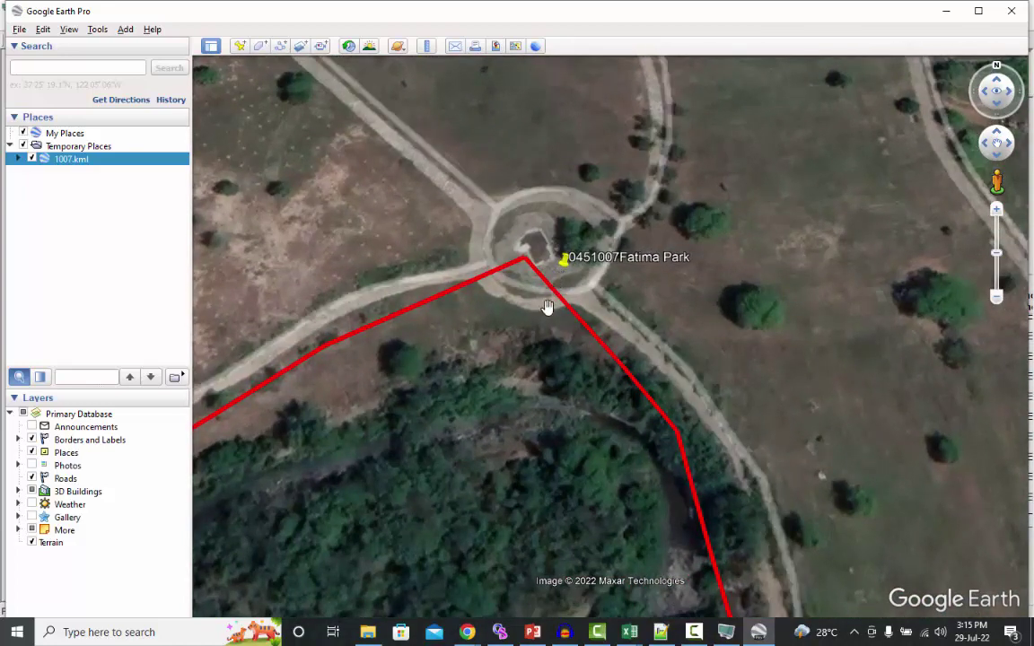
# Close Google Earth and CSEntry without saving, then zoom in beside the red boundary
pyautogui.click(1011, 11)
pyautogui.click(598, 346)
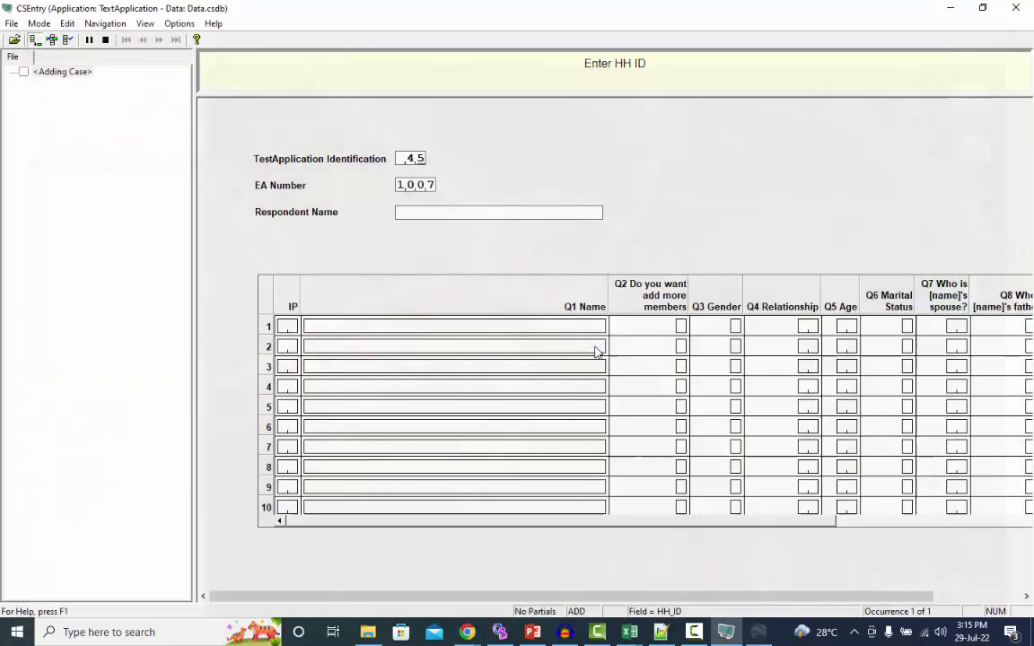
pyautogui.click(1011, 10)
pyautogui.click(482, 316)
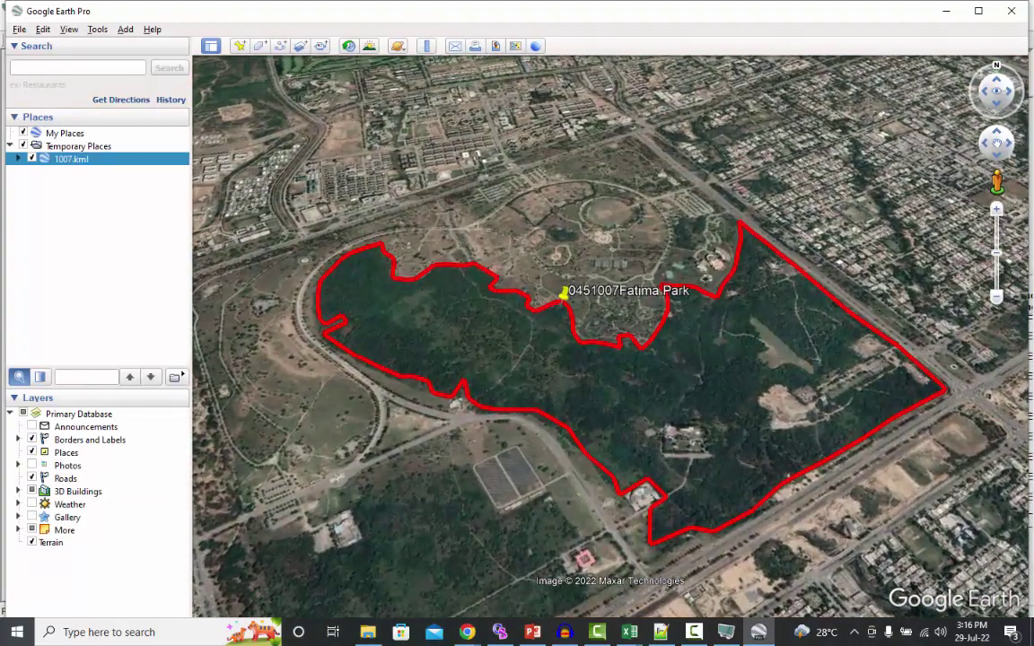
pyautogui.doubleClick(554, 303)
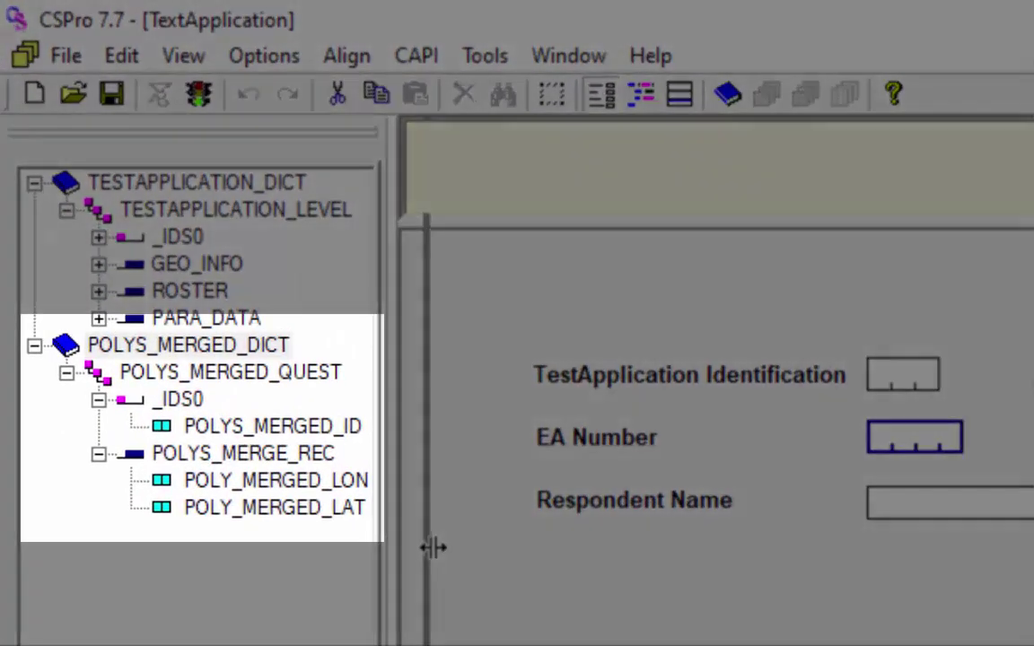
# Widen CSPro's dictionary tree panel by dragging its splitter right
pyautogui.moveTo(433, 548); pyautogui.dragTo(466, 547)
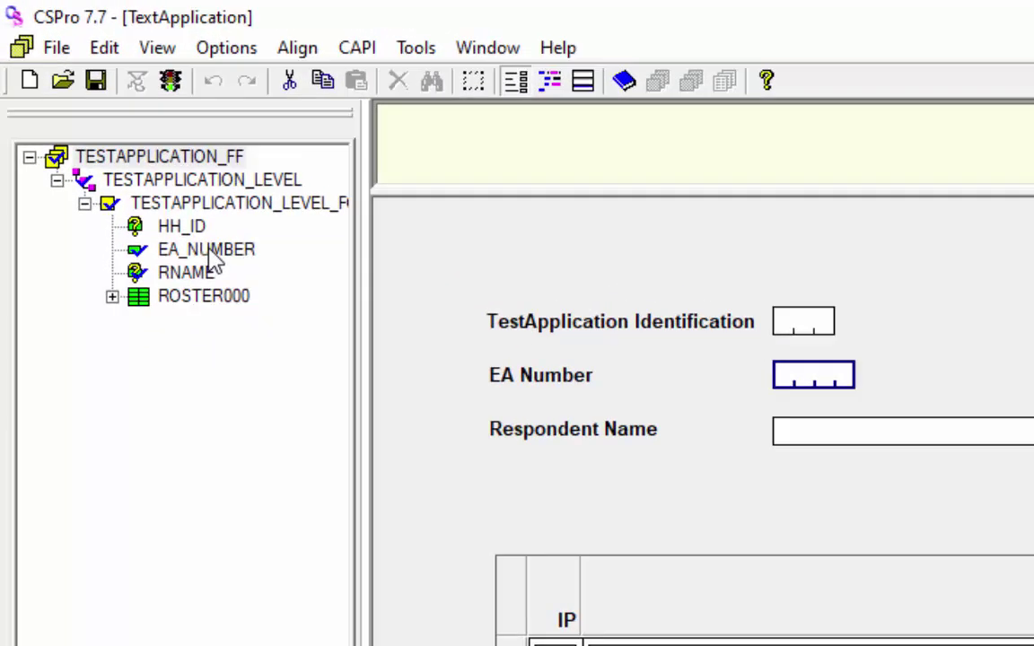
# Open the EA_NUMBER field's logic with GetGPS, loadcase and boundary-counting code
pyautogui.click(103, 123)
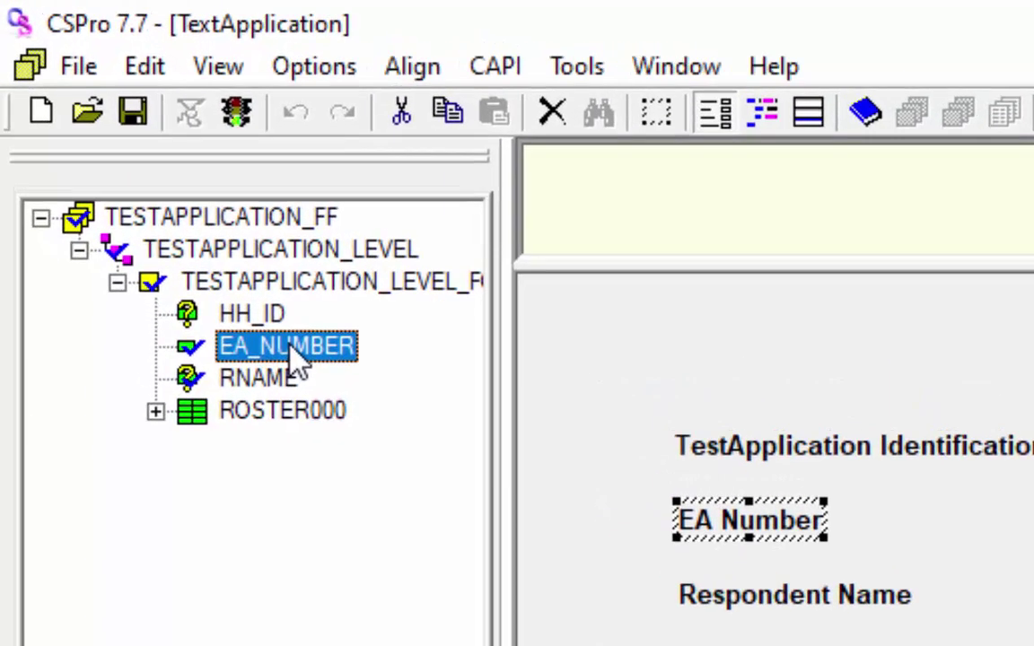
pyautogui.click(770, 115)
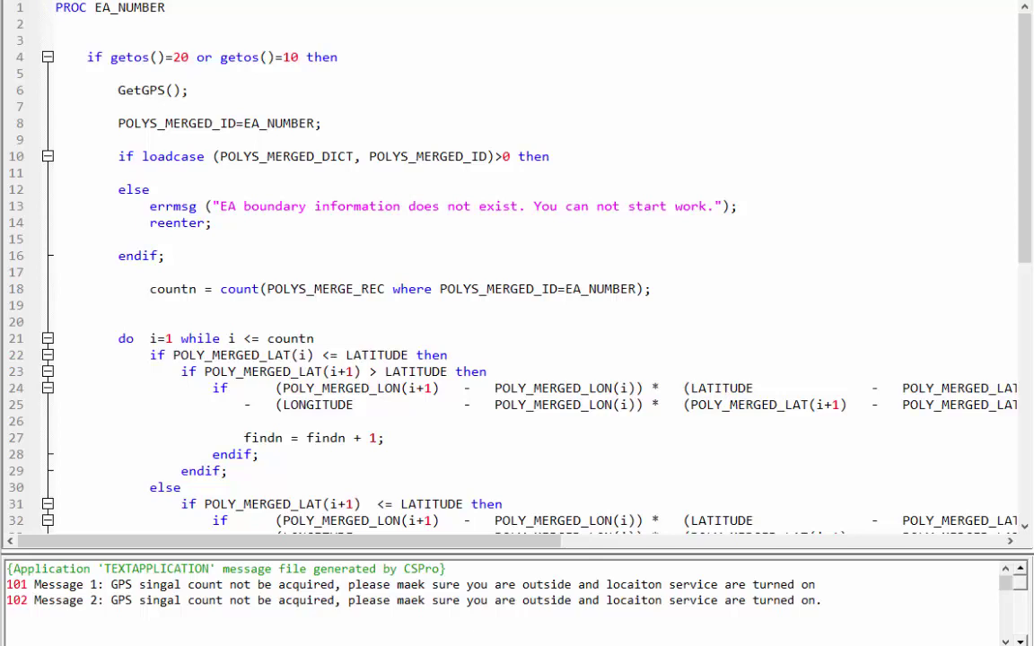
# Select the GetGPS call on line 6 and collapse the Messages pane to enlarge the logic
pyautogui.doubleClick(132, 90)
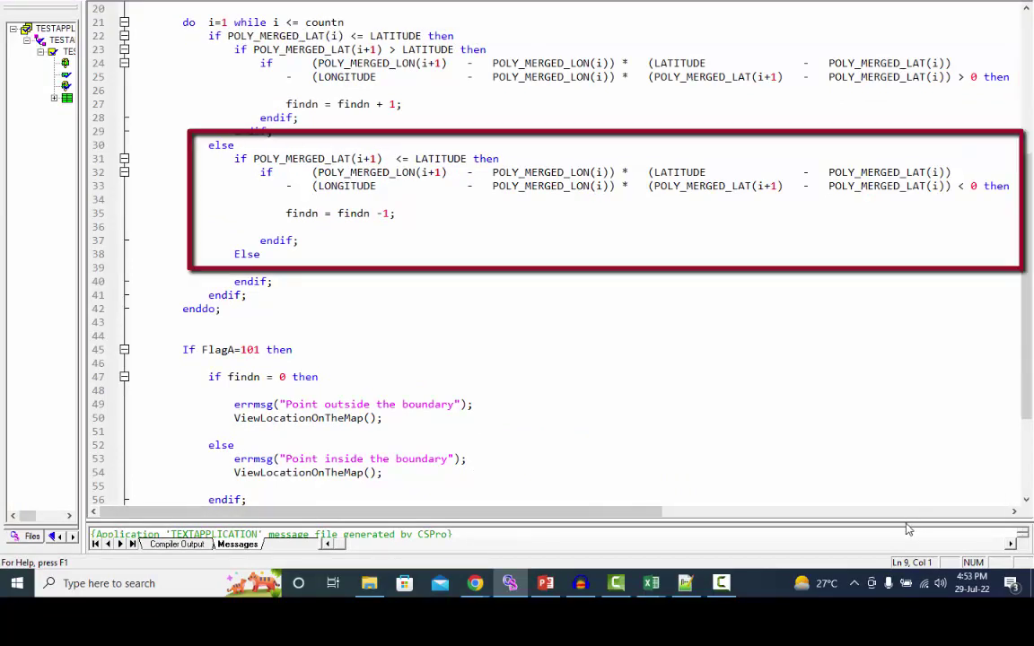
pyautogui.moveTo(908, 522); pyautogui.dragTo(933, 542)
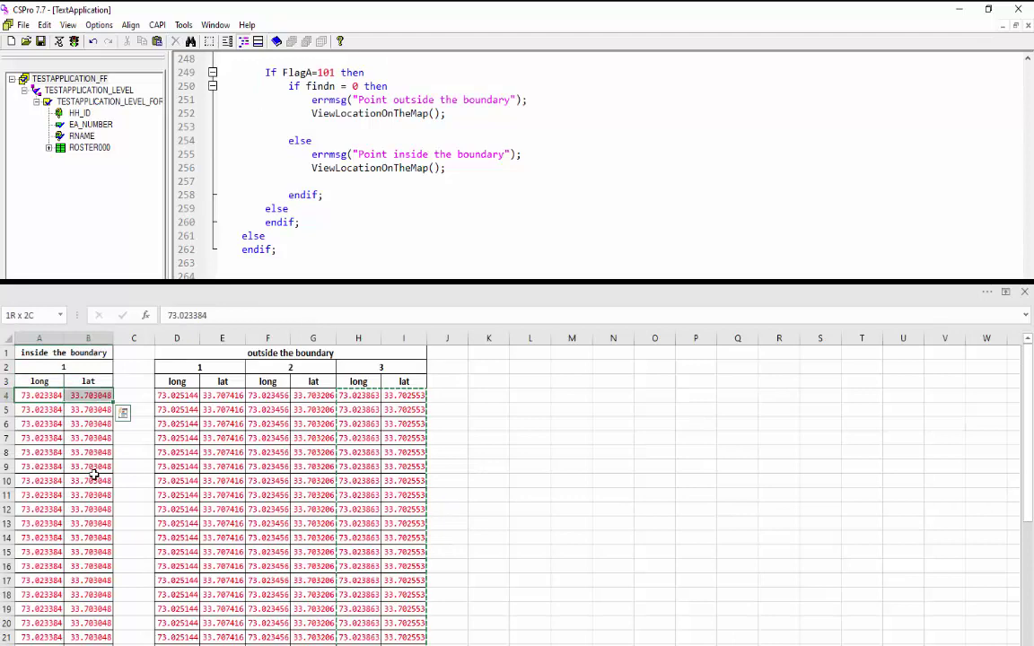
# Paste the inside-boundary coordinates into columns E:F and check the =SUM(Q2:Q106) FindN total
pyautogui.hotkey('ctrl', 'shift', 'Down')
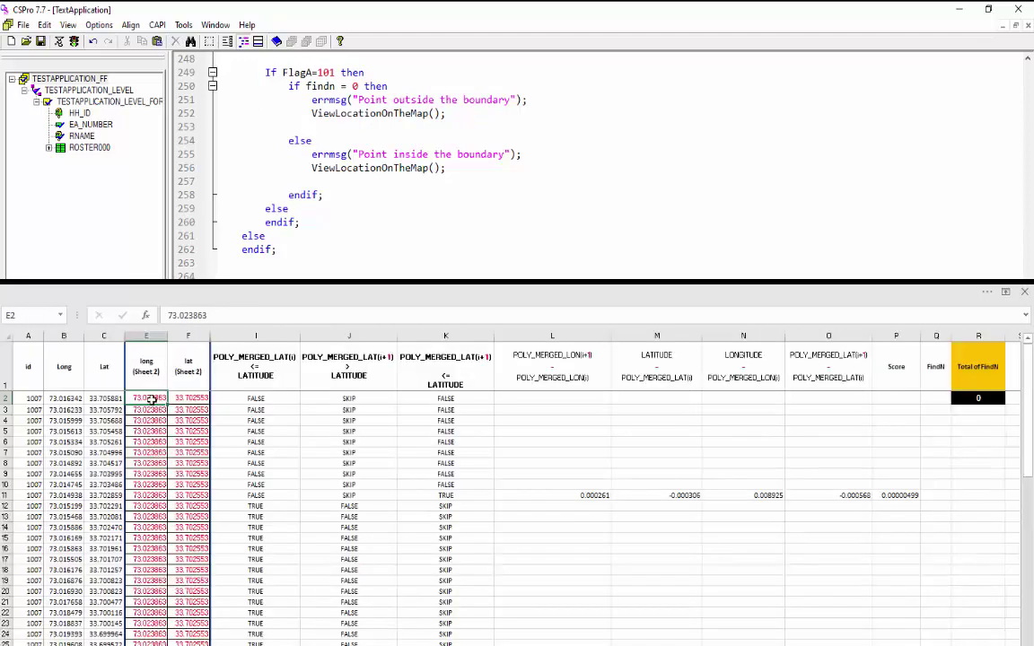
pyautogui.hotkey('ctrl', 'v')
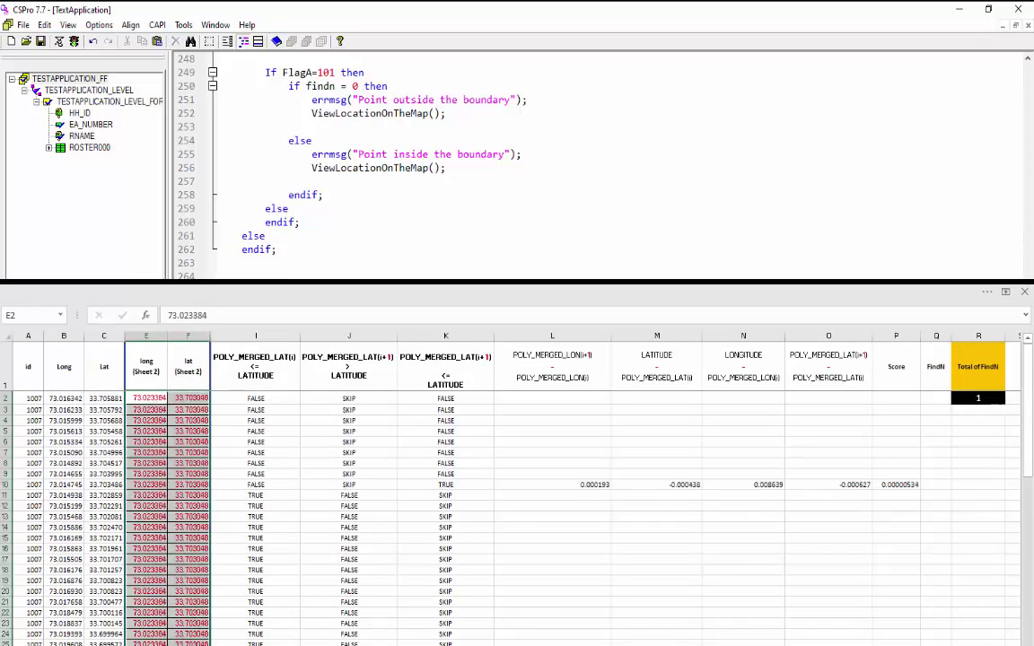
pyautogui.click(979, 398)
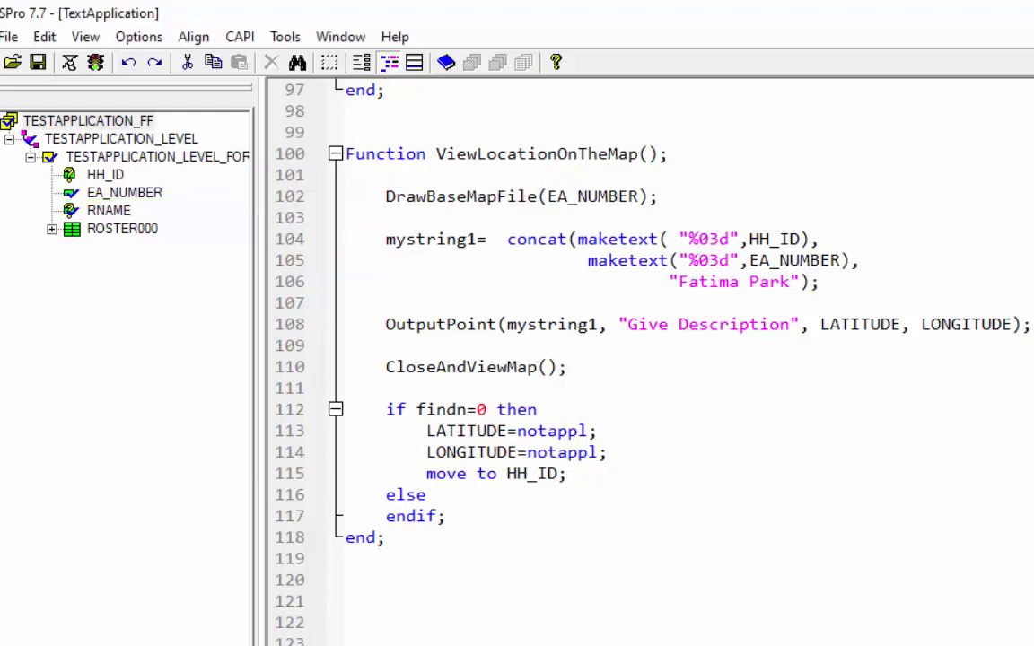
# Scroll up from ViewLocationOnTheMap to the DrawBaseMapFile(EAC) function
pyautogui.scroll(6, 646, 359)
pyautogui.scroll(4, 646, 359)
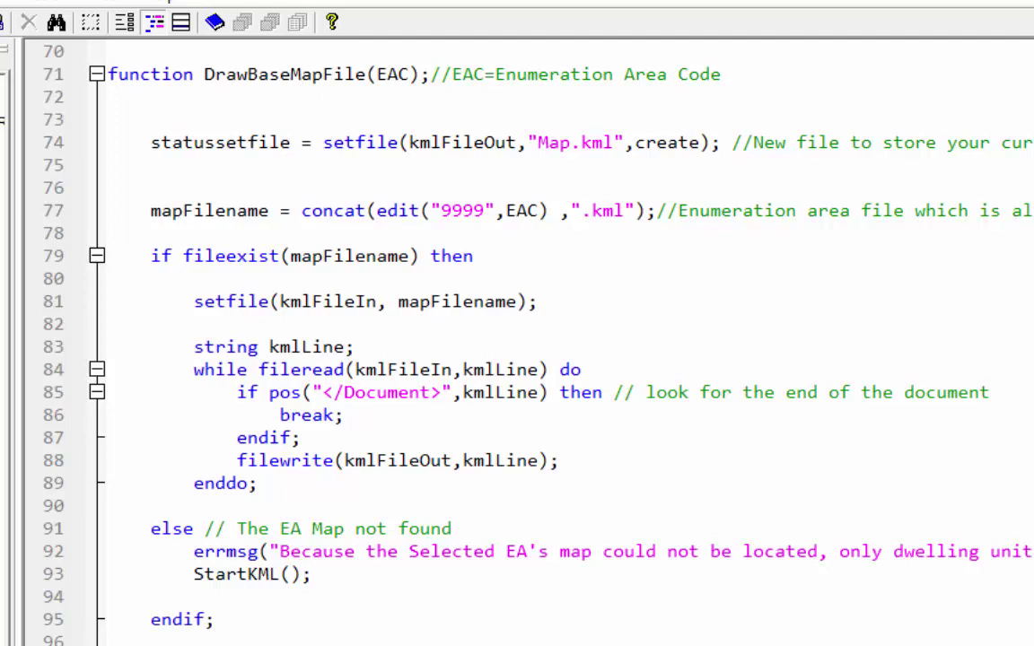
pyautogui.hotkey('ctrl', 'Home')
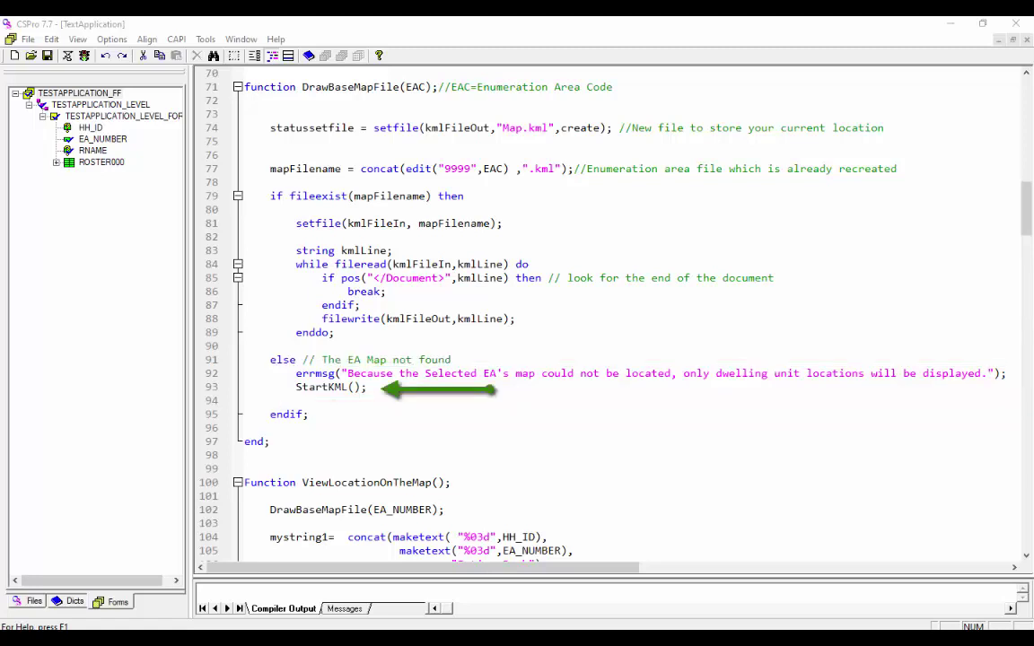
pyautogui.scroll(2, 645, 305)
pyautogui.scroll(3, 645, 307)
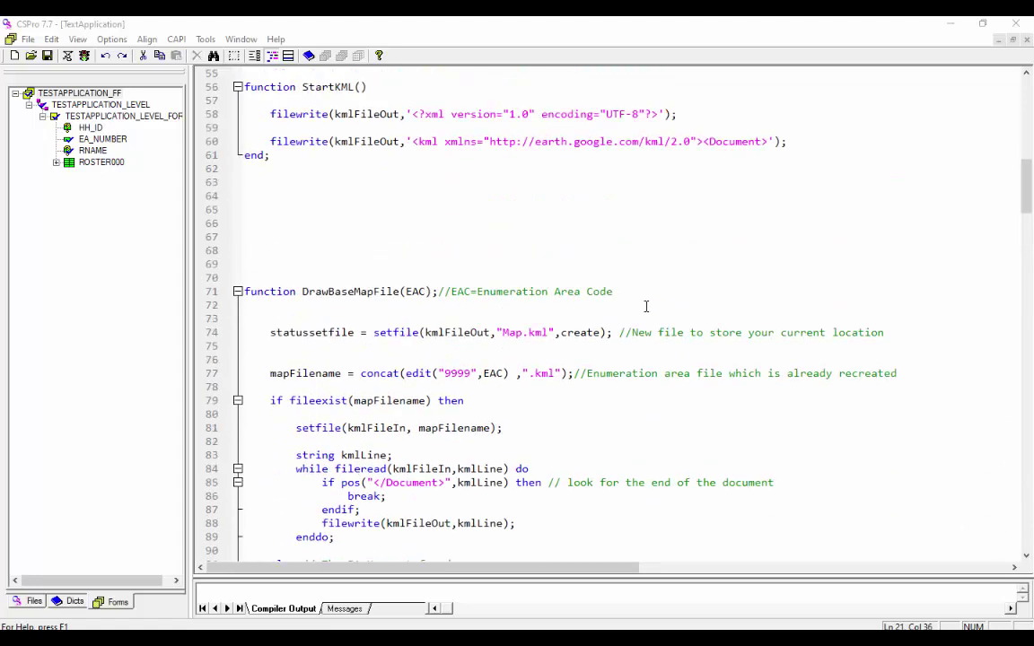
pyautogui.scroll(1, 645, 306)
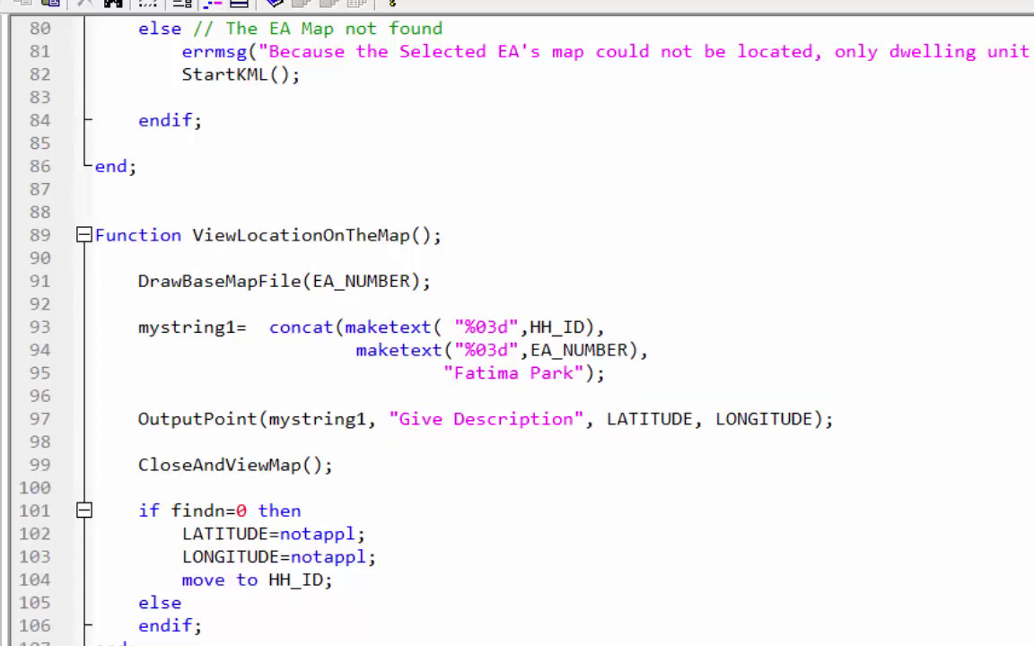
pyautogui.scroll(1, 516, 323)
pyautogui.scroll(9, 516, 323)
pyautogui.scroll(6, 517, 323)
pyautogui.scroll(-1, 517, 323)
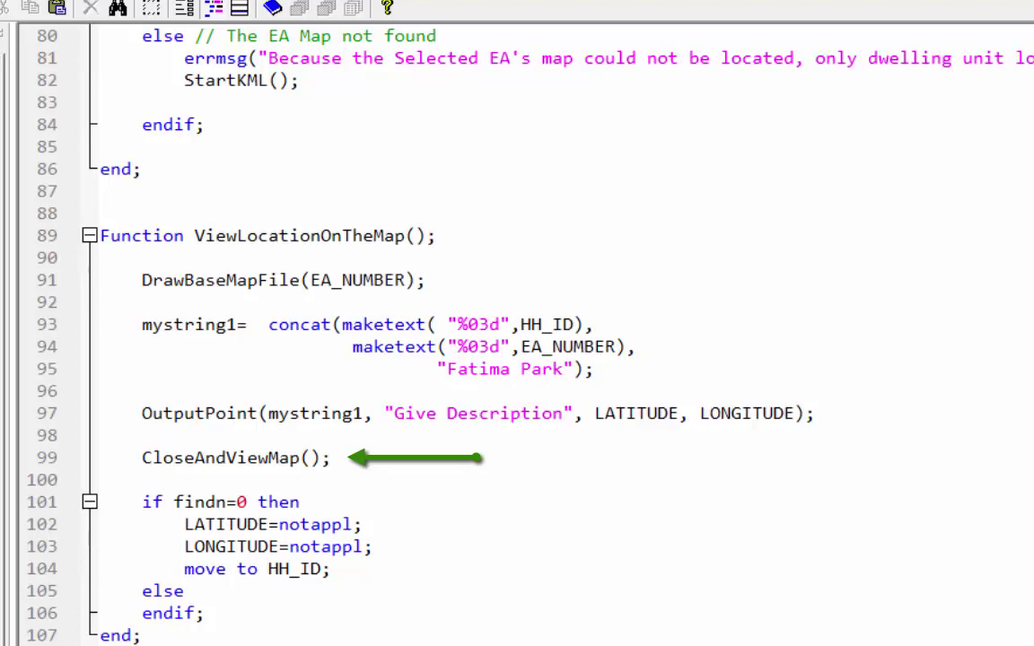
pyautogui.scroll(3, 538, 359)
pyautogui.scroll(9, 539, 359)
pyautogui.scroll(5, 538, 359)
pyautogui.scroll(2, 539, 359)
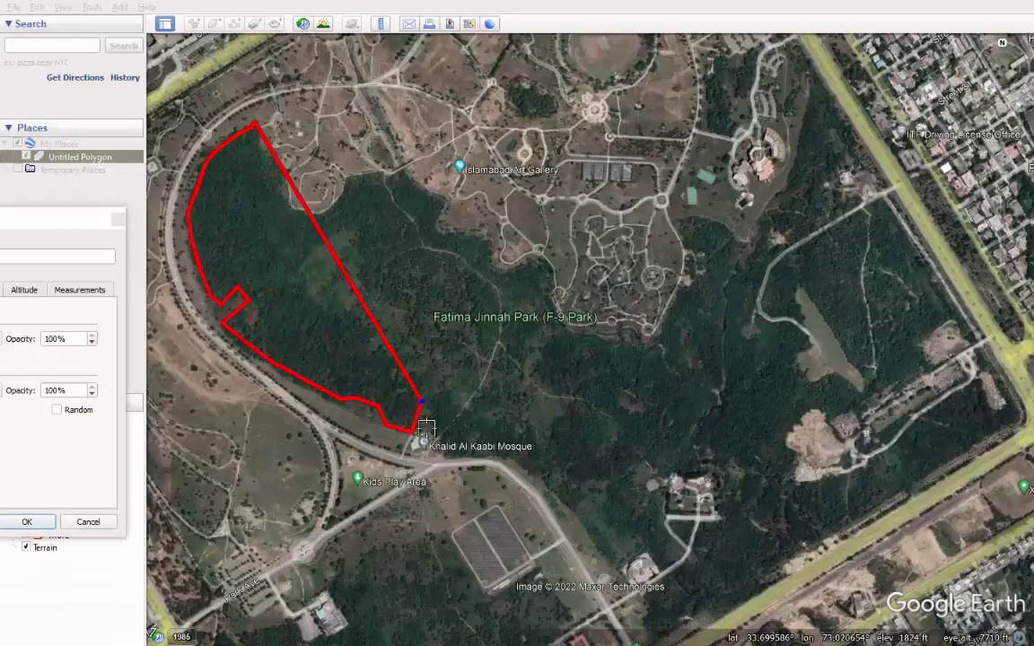
# Trace the Fatima Jinnah Park polygon along the southern road, up the east side and around north
pyautogui.moveTo(426, 428)
pyautogui.mouseDown()
pyautogui.moveTo(566, 492)
pyautogui.moveTo(749, 622)
pyautogui.moveTo(1021, 416)
pyautogui.mouseUp()
pyautogui.moveTo(984, 348)
pyautogui.mouseDown()
pyautogui.moveTo(754, 237)
pyautogui.moveTo(682, 296)
pyautogui.moveTo(560, 323)
pyautogui.moveTo(537, 251)
pyautogui.moveTo(305, 166)
pyautogui.moveTo(258, 129)
pyautogui.mouseUp()
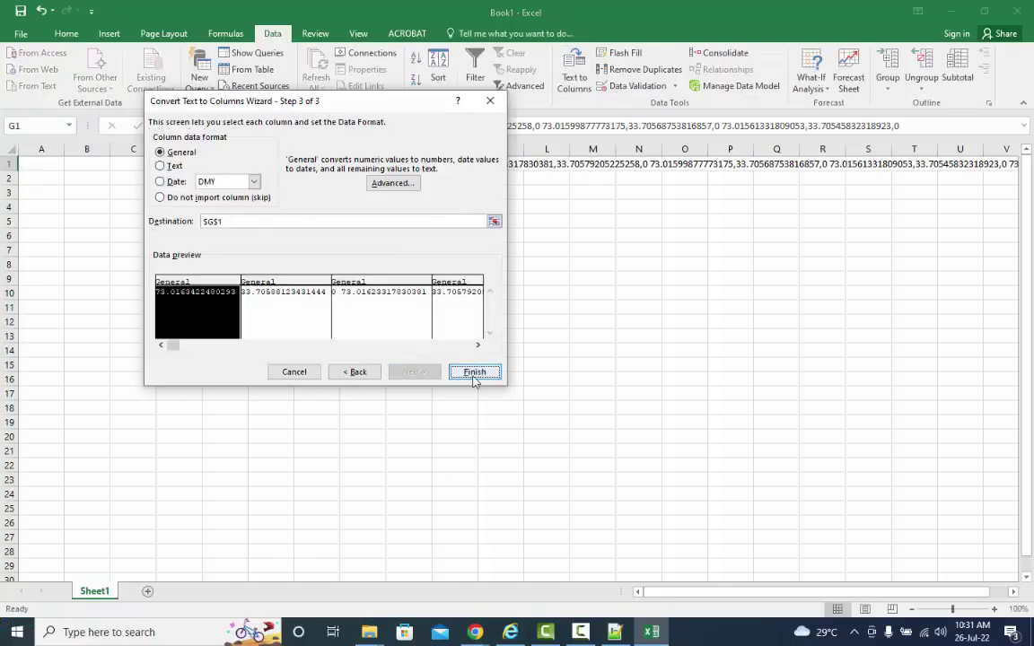
# Split the pasted boundary coordinates into separate columns with Text to Columns
pyautogui.click(473, 371)
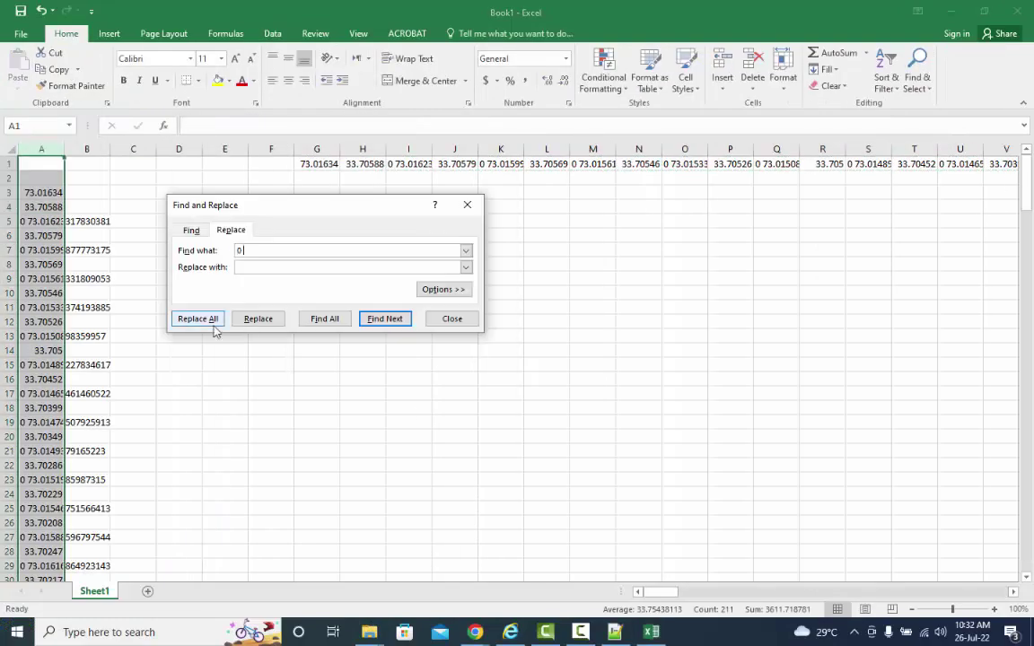